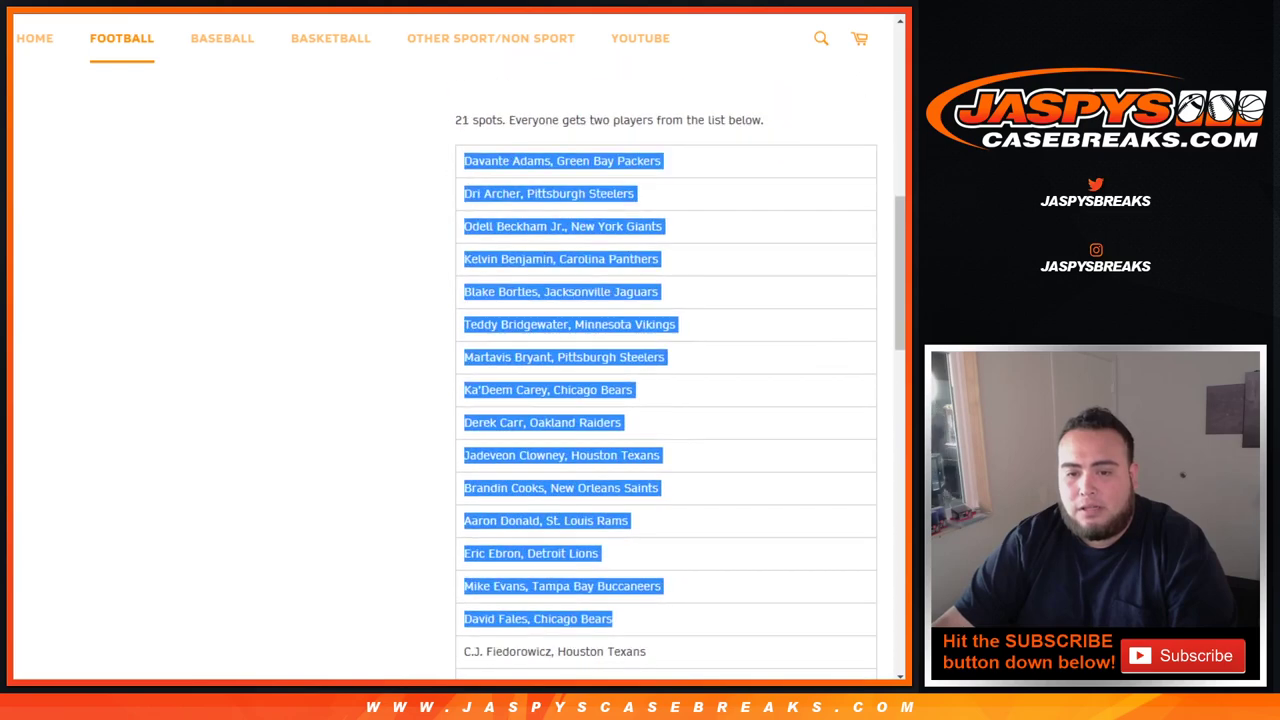
Step: Review the list of customer names, the list of football players and the product page of the 2014 Topps Translucent Football break
key(ctrl+Tab)
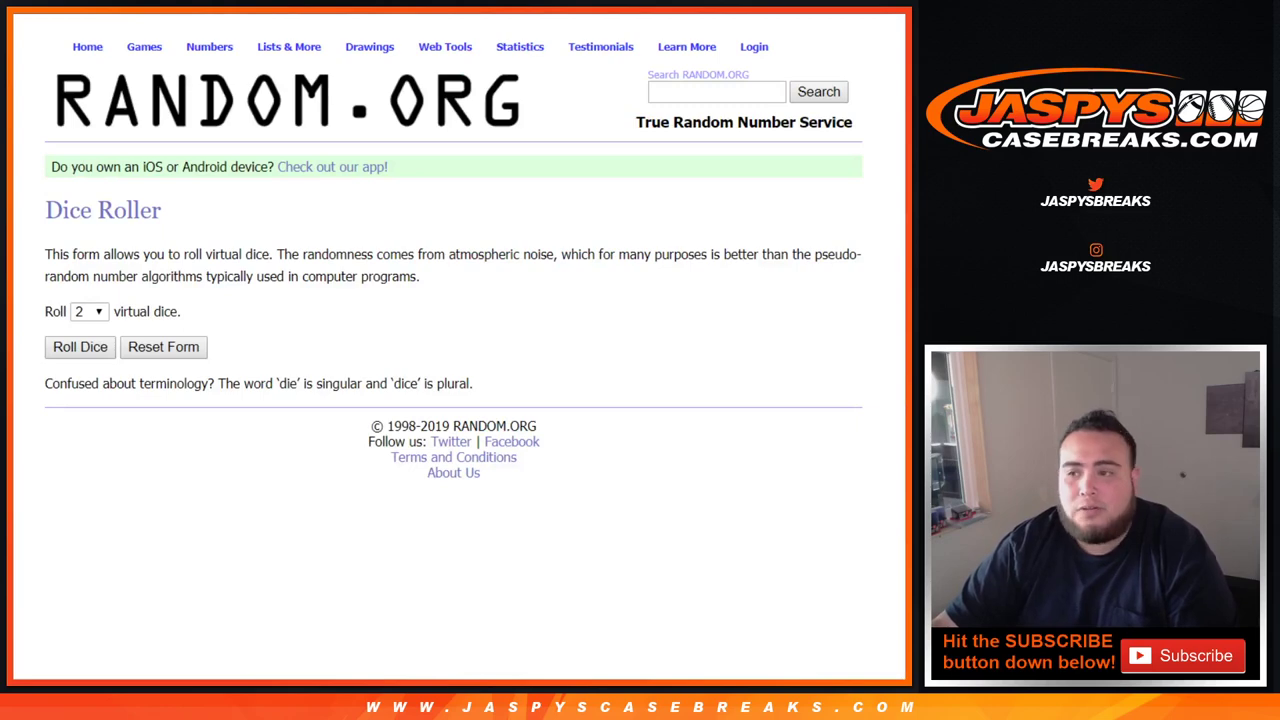
key(ctrl+Tab)
scroll(450, 350, down, 6)
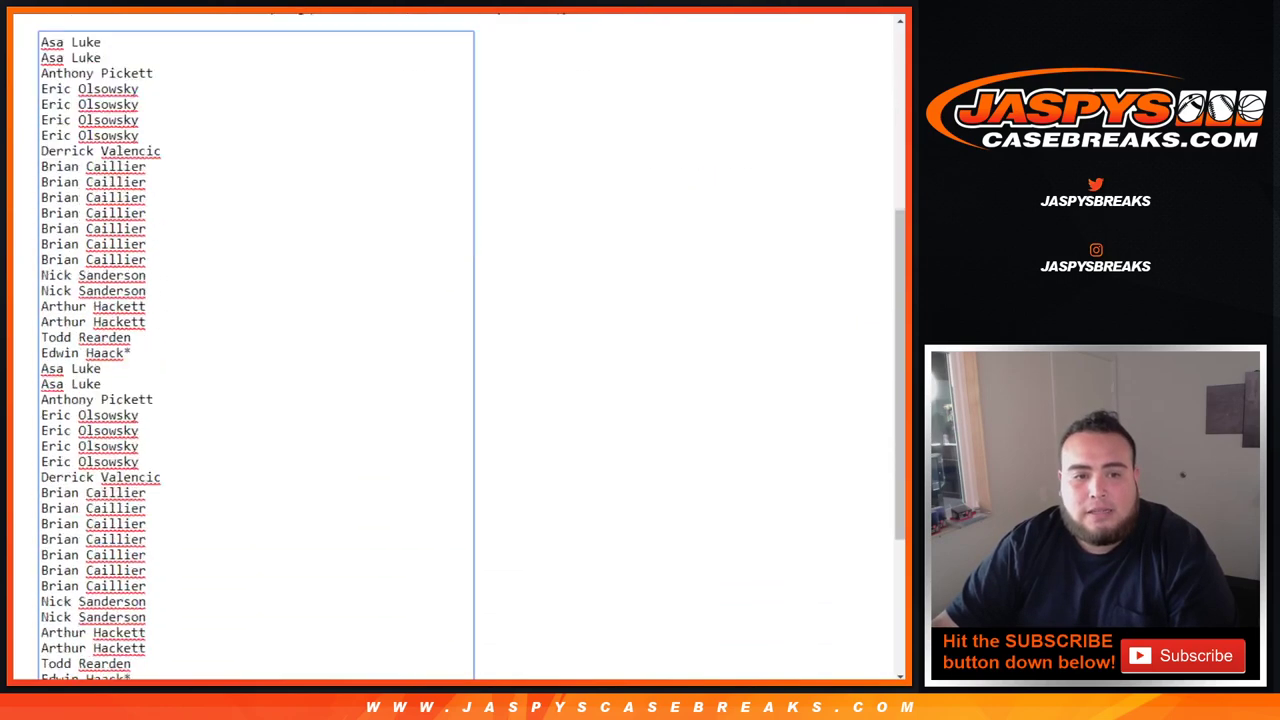
key(ctrl+Tab)
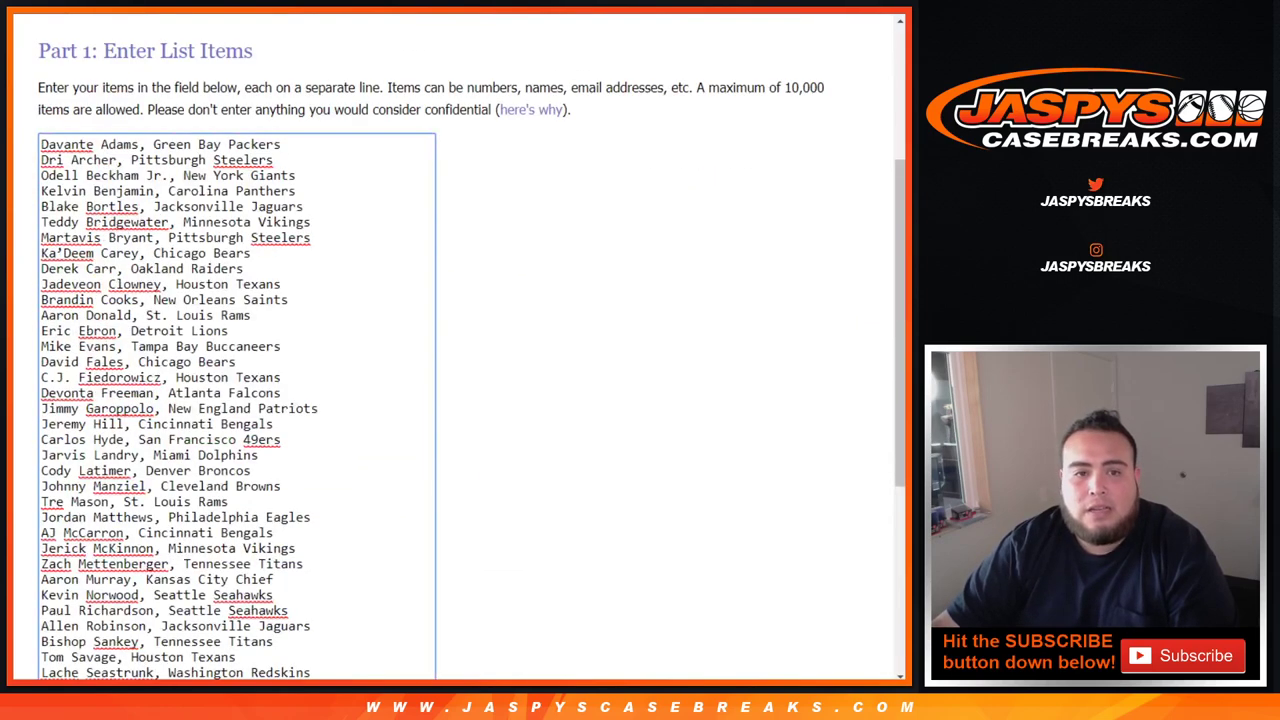
key(ctrl+Tab)
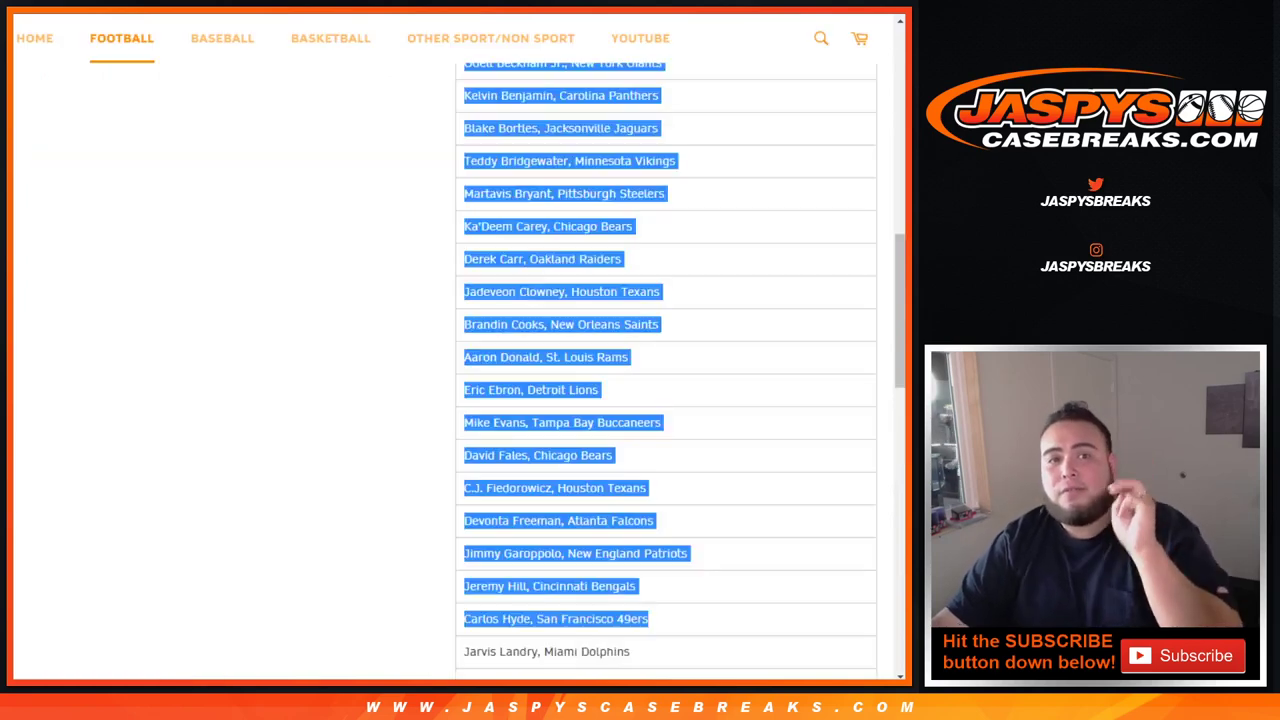
scroll(450, 350, up, 8)
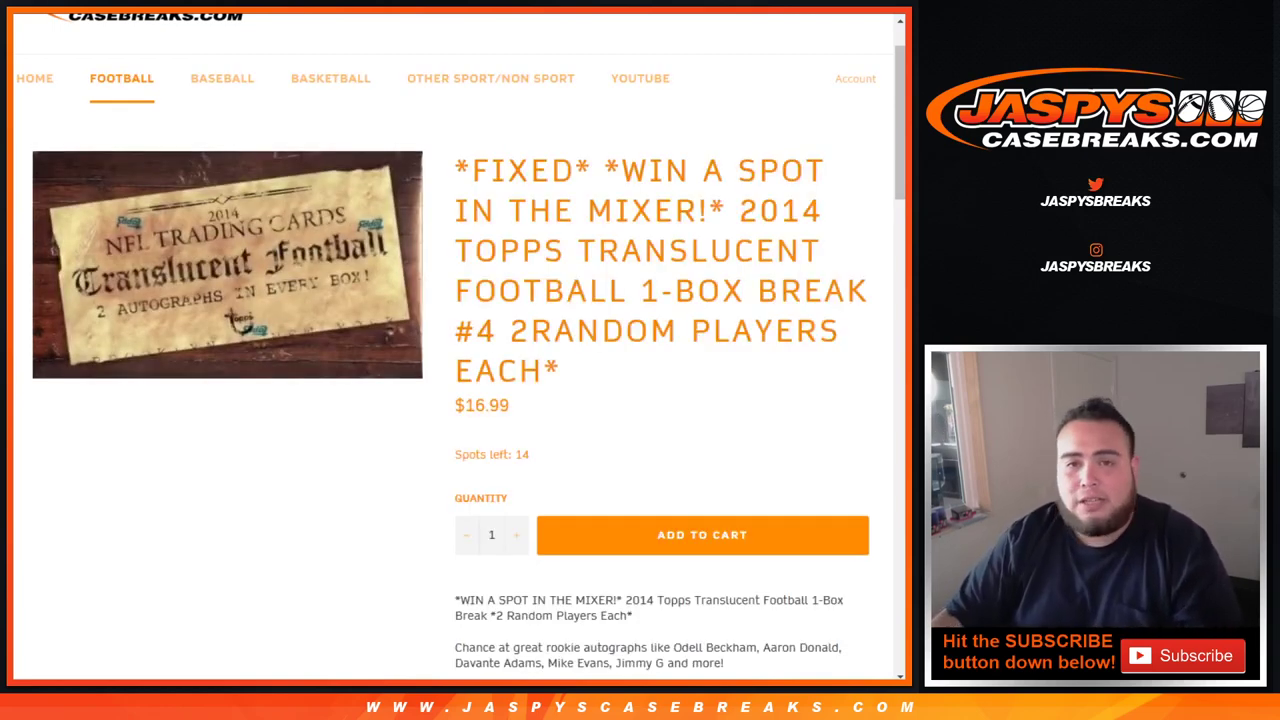
Step: Roll the 2 virtual dice in the RANDOM.ORG Dice Roller
key(ctrl+Tab)
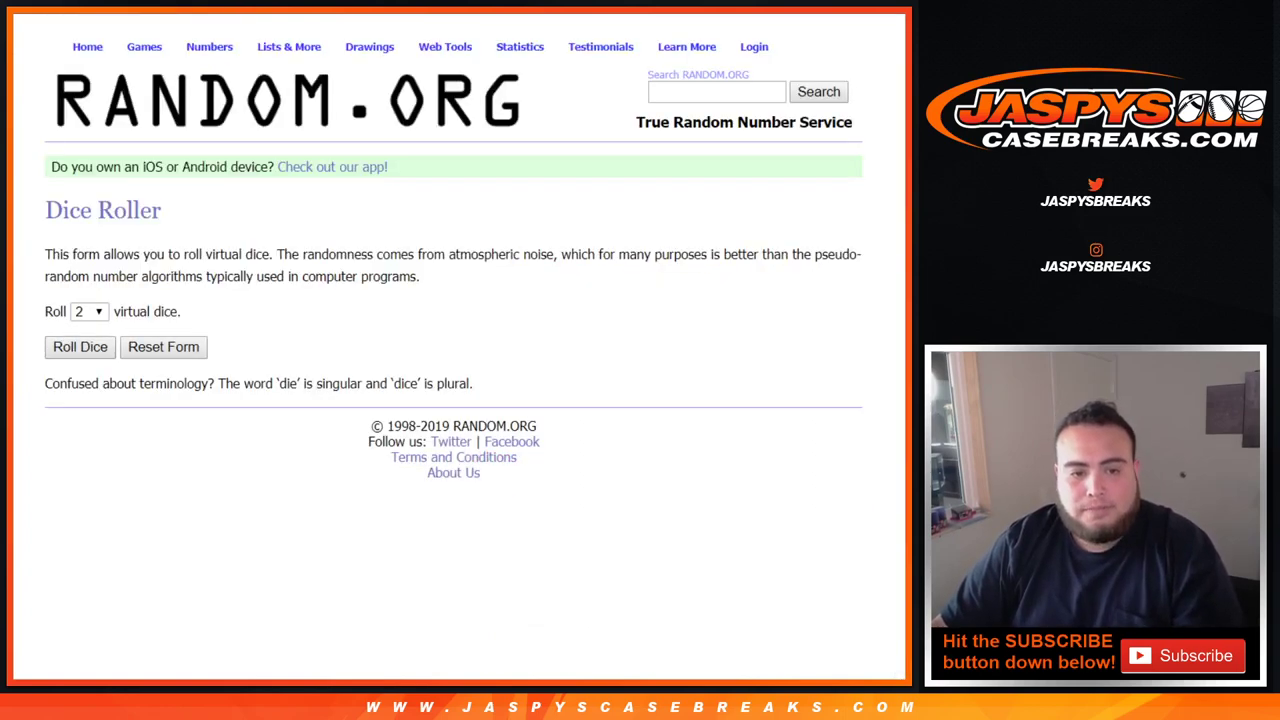
click(80, 347)
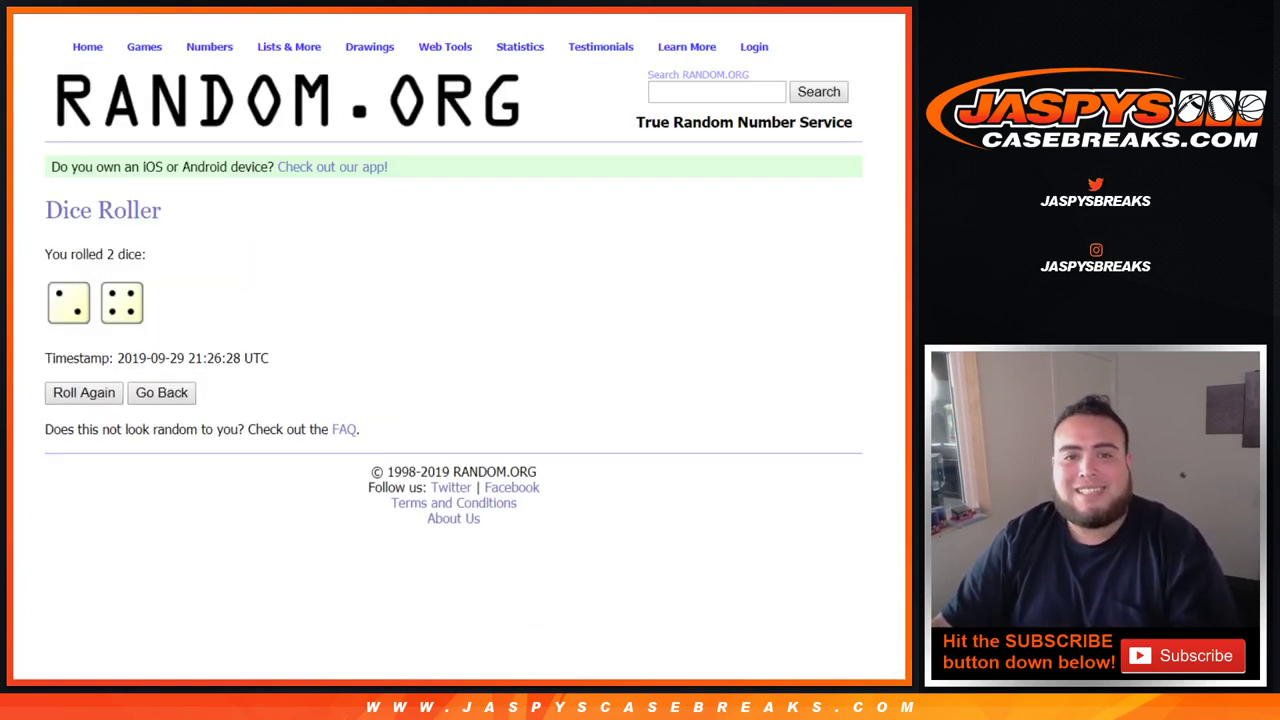
Step: Randomize the list of customer names six times and check the randomization count
key(ctrl+Tab)
click(80, 560)
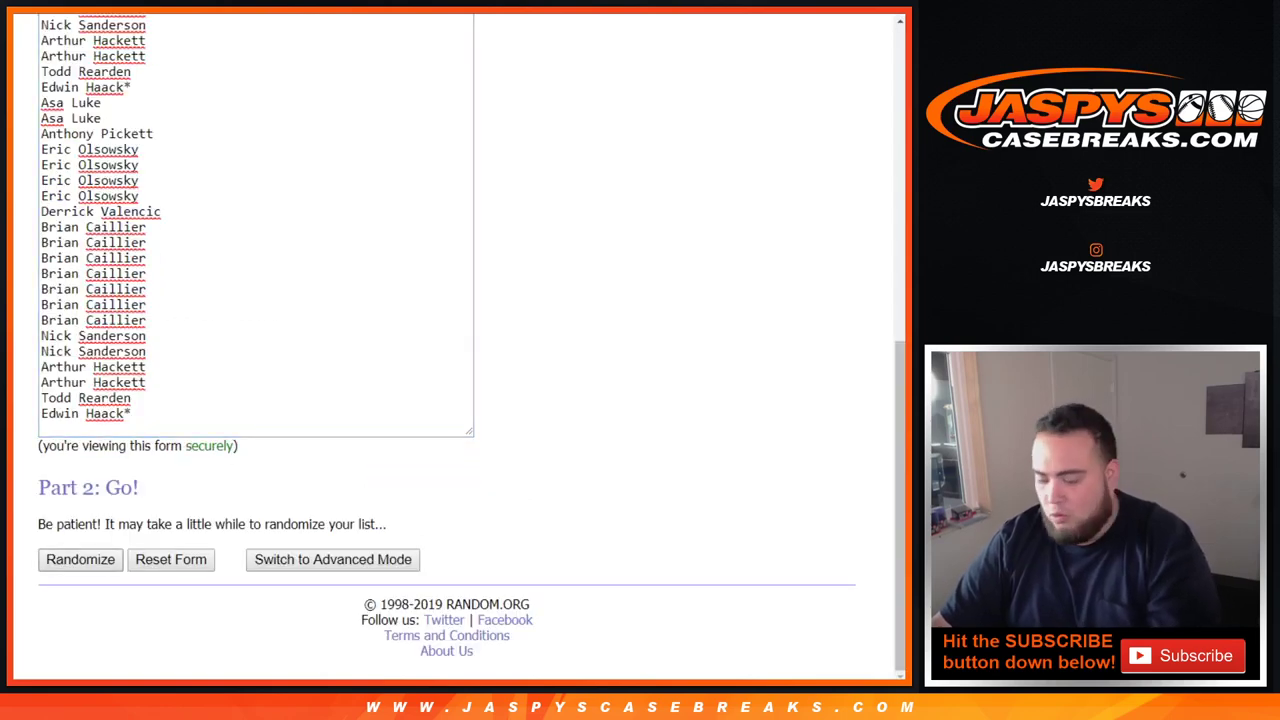
key(Return)
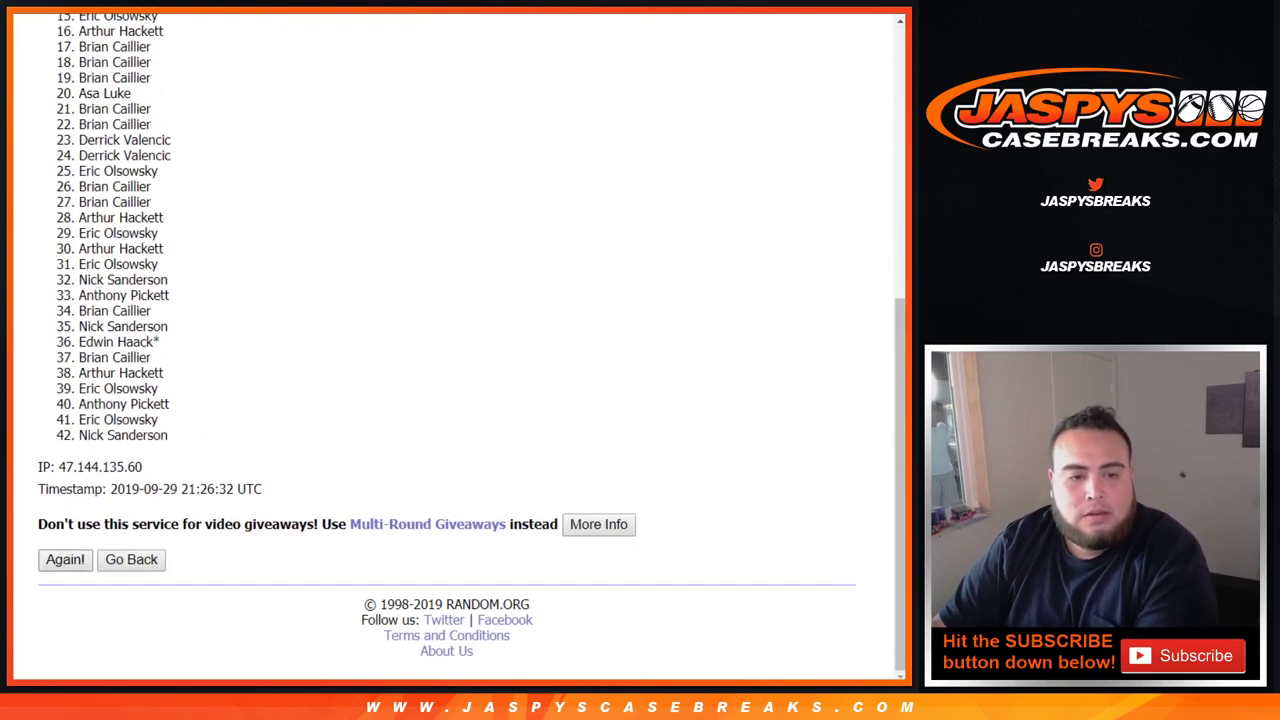
key(Return)
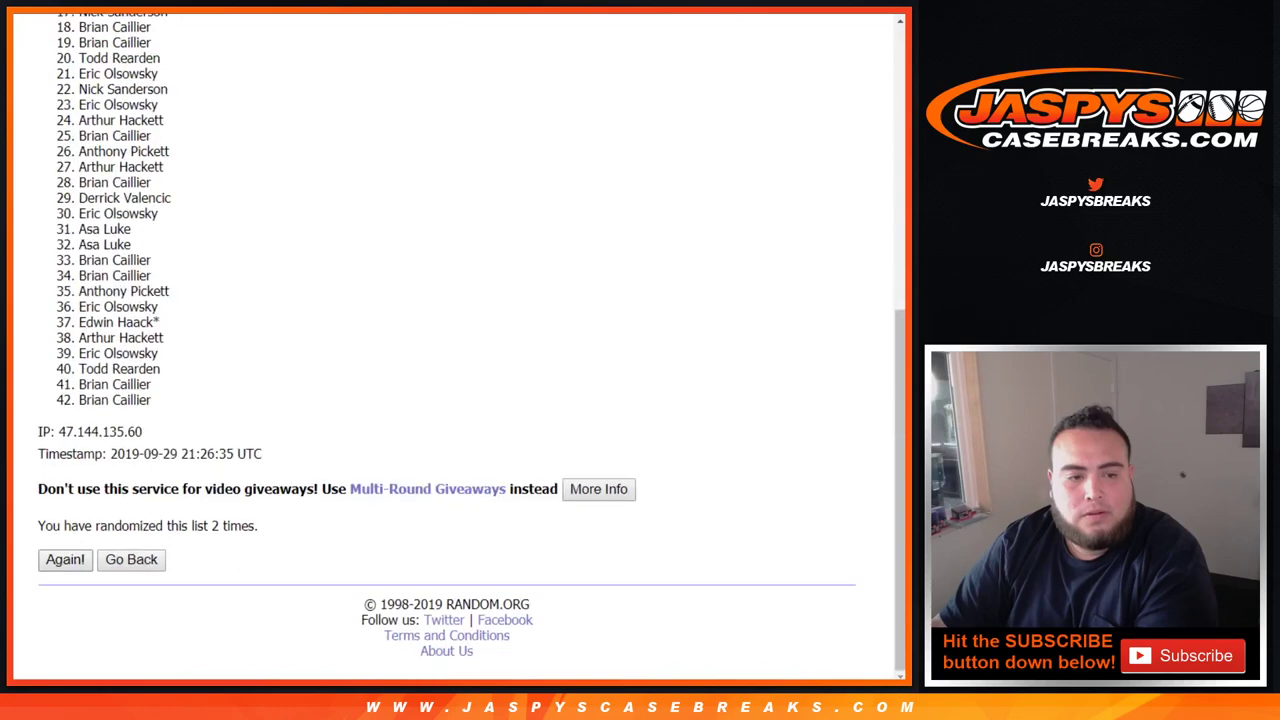
key(Return)
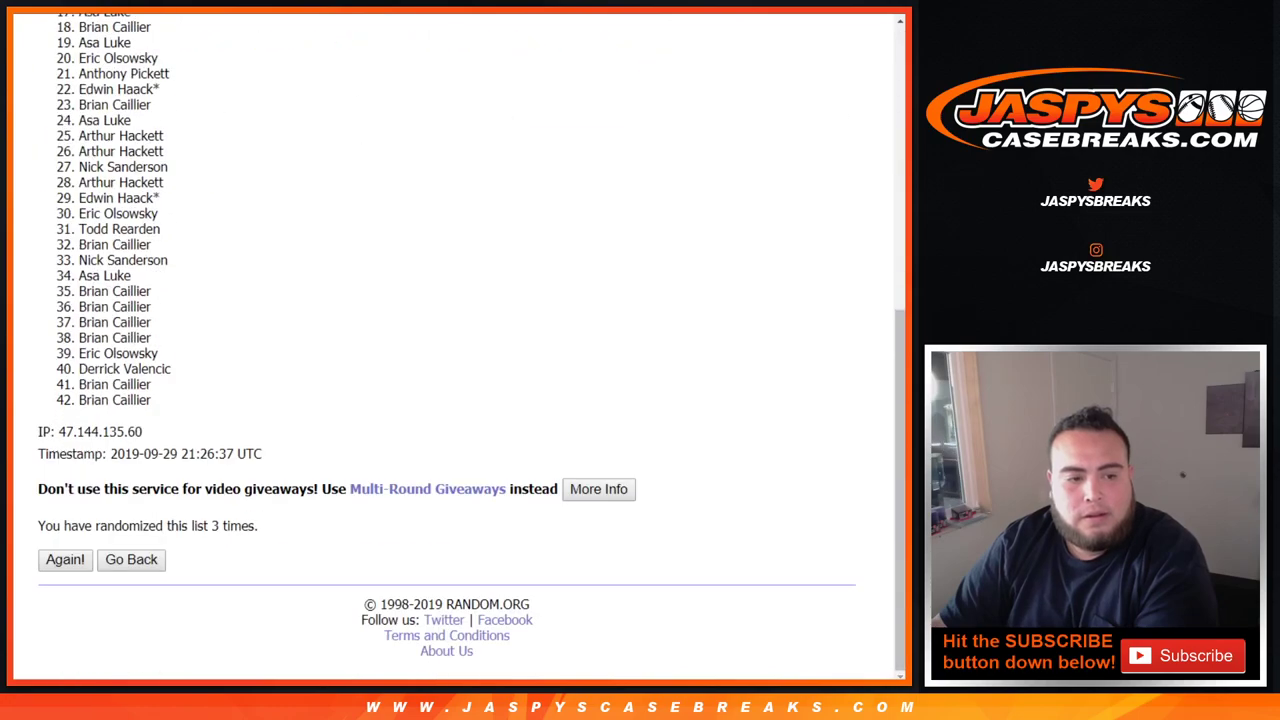
key(Return)
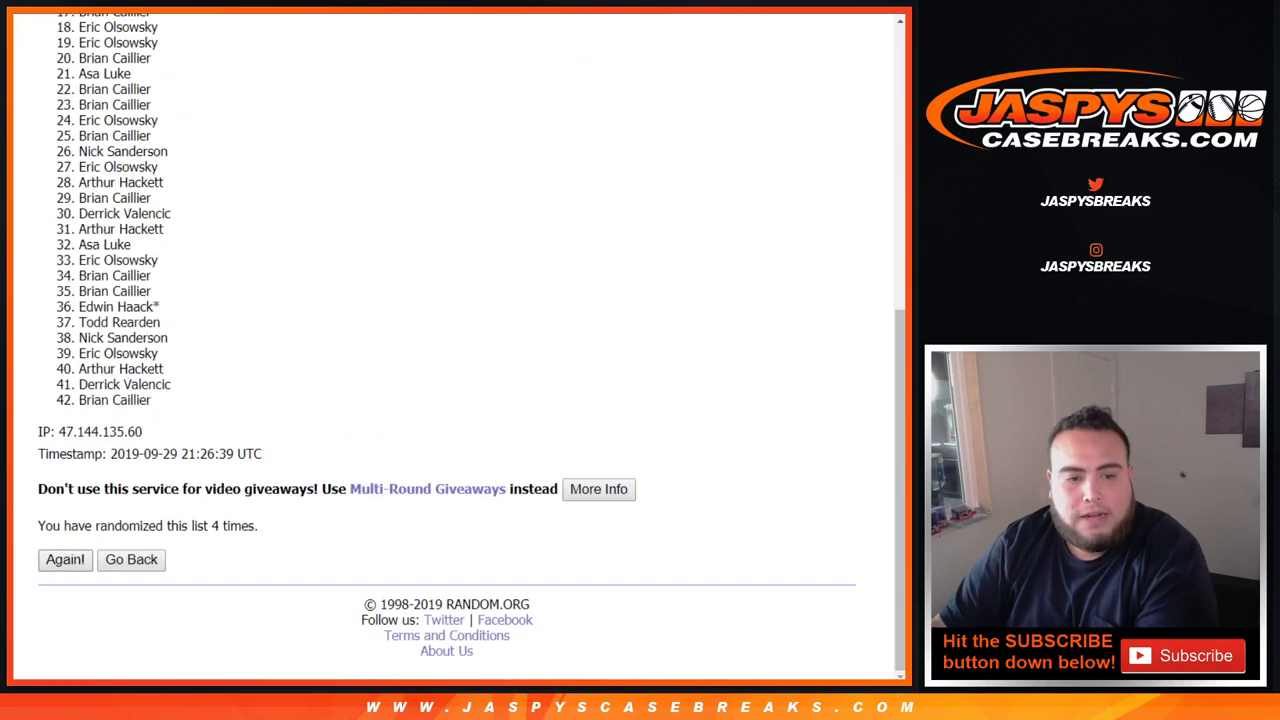
key(Return)
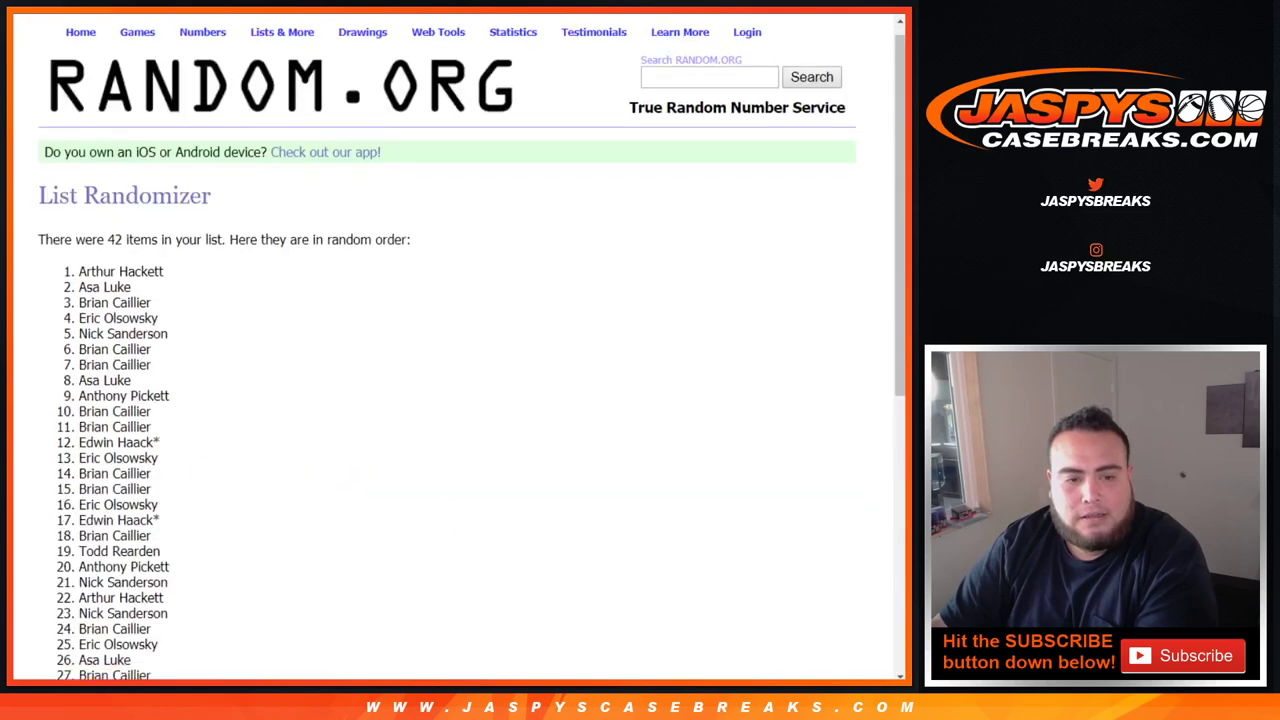
scroll(340, 472, down, 5)
drag(258, 526, 209, 526)
scroll(240, 526, up, 5)
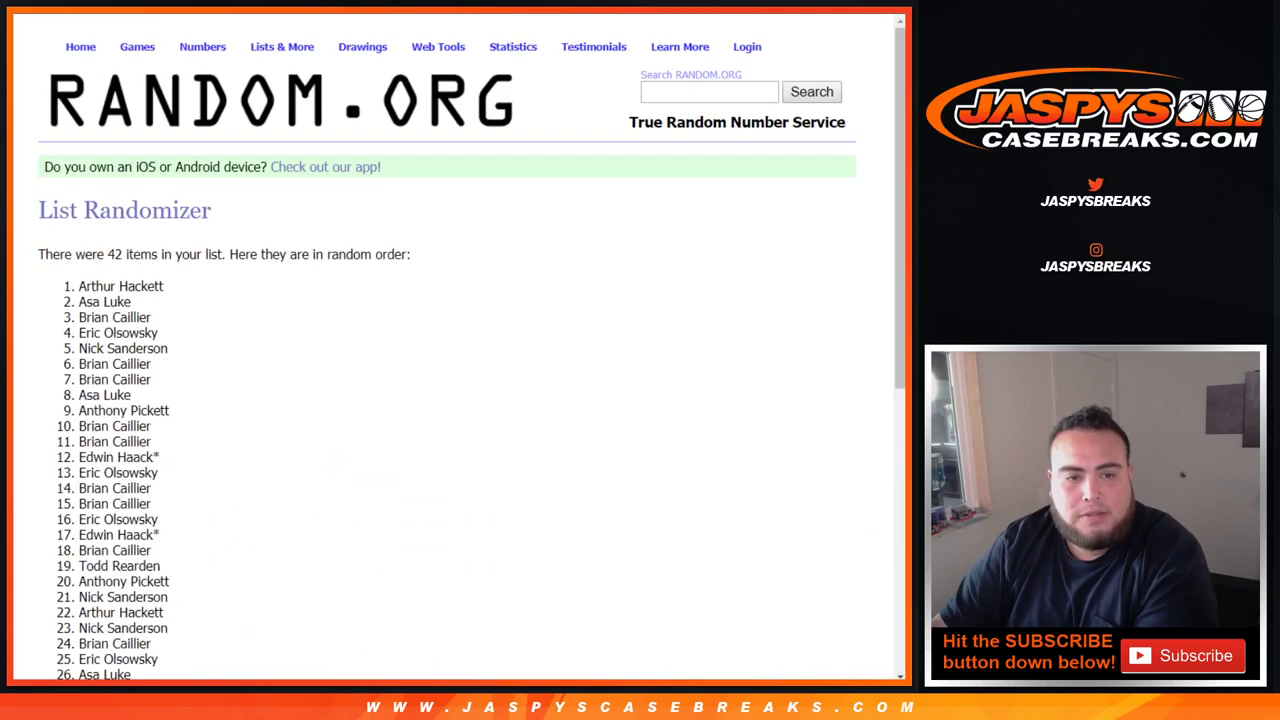
Step: Copy all 42 randomized customer names into column A of the blank Google Sheets spreadsheet, starting at A1
drag(79, 286, 152, 514)
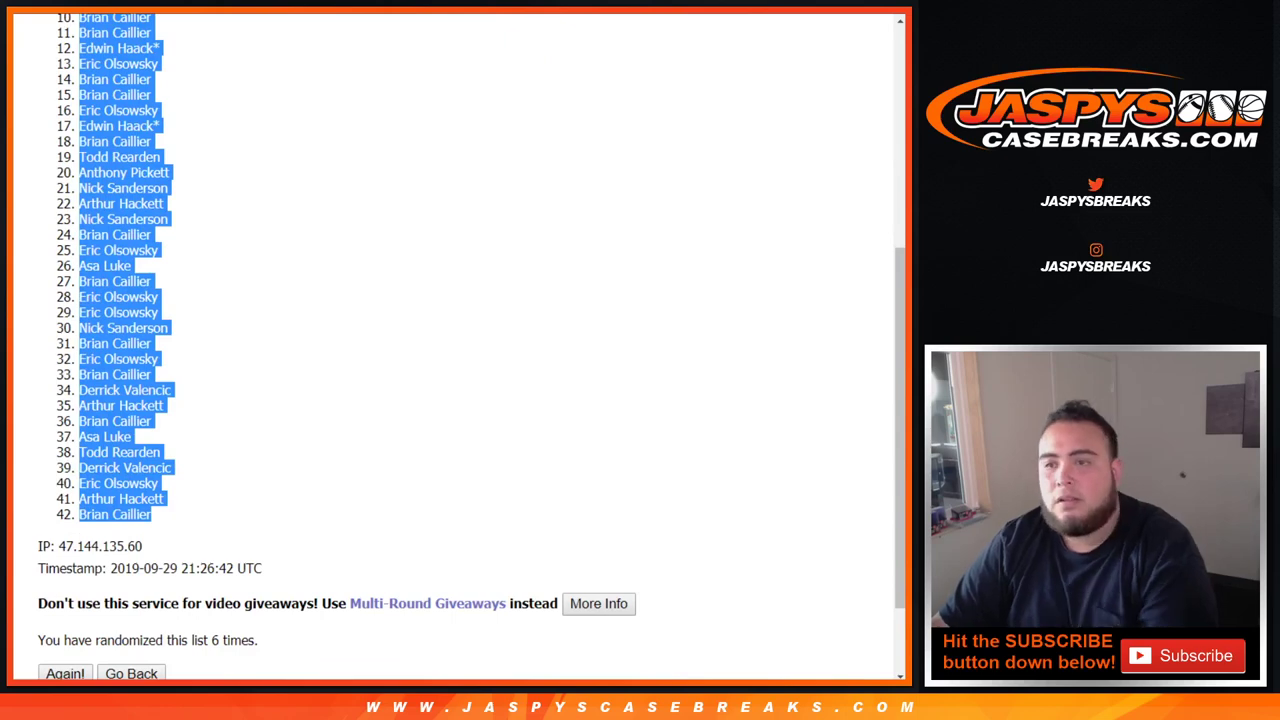
key(ctrl+Tab)
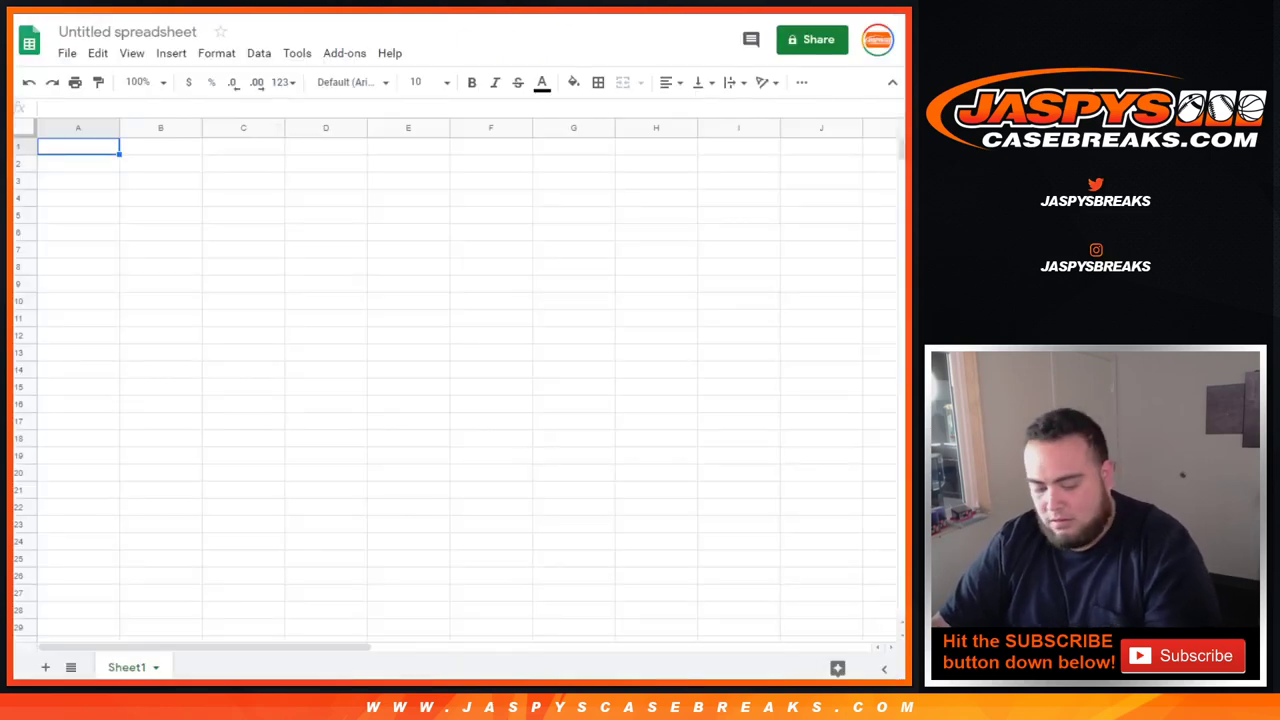
key(ctrl+v)
Step: Randomize the list of football players and their teams six times in the RANDOM.ORG List Randomizer and check the count
key(ctrl+Tab)
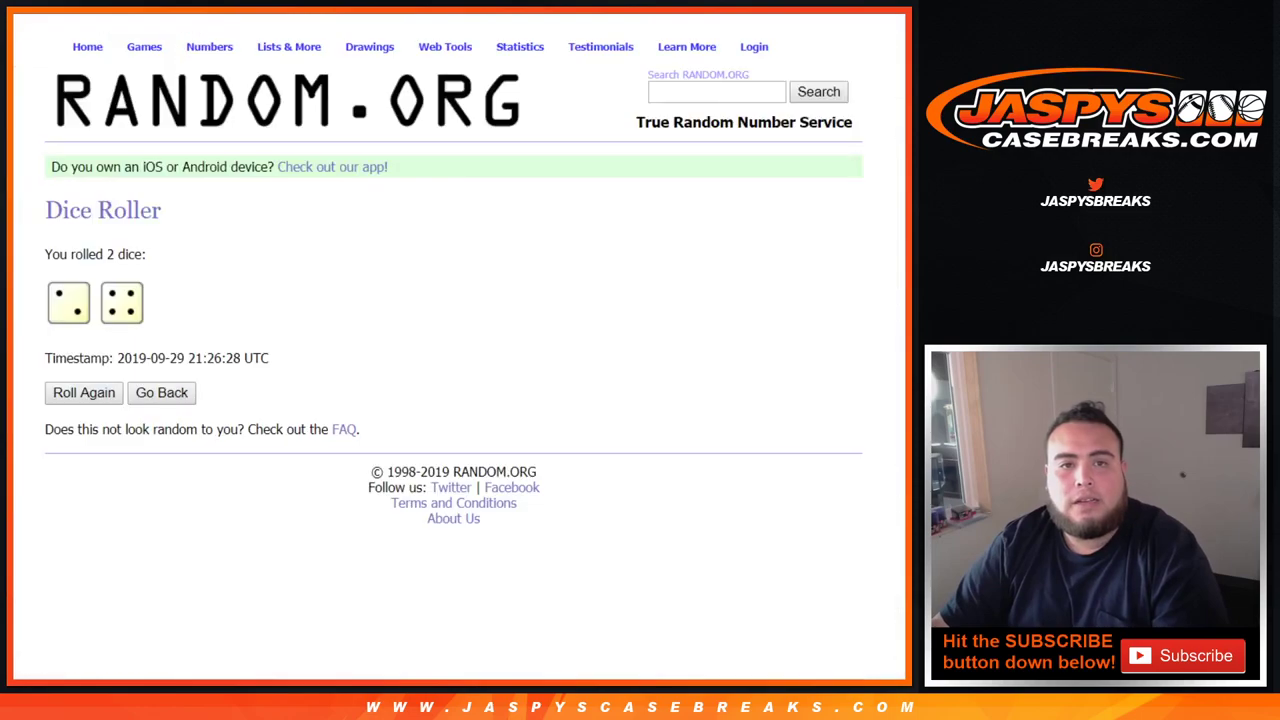
key(ctrl+Tab)
key(ctrl+Tab)
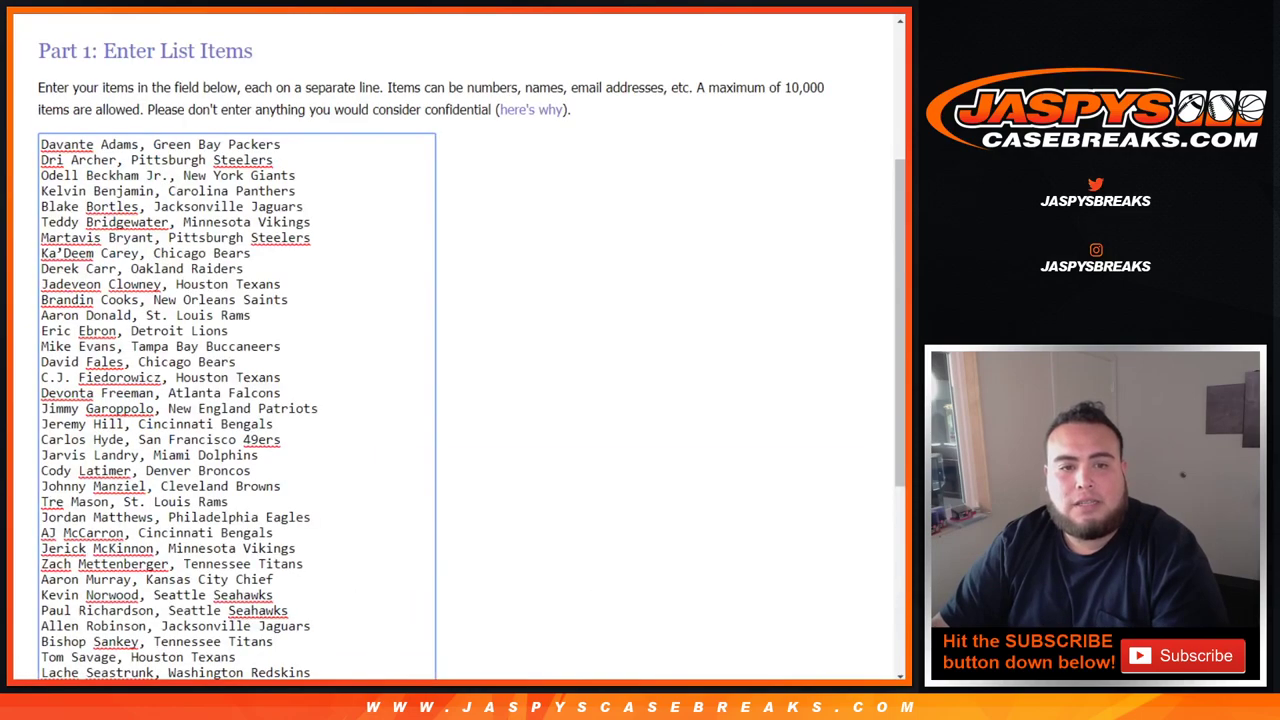
scroll(450, 350, down, 4)
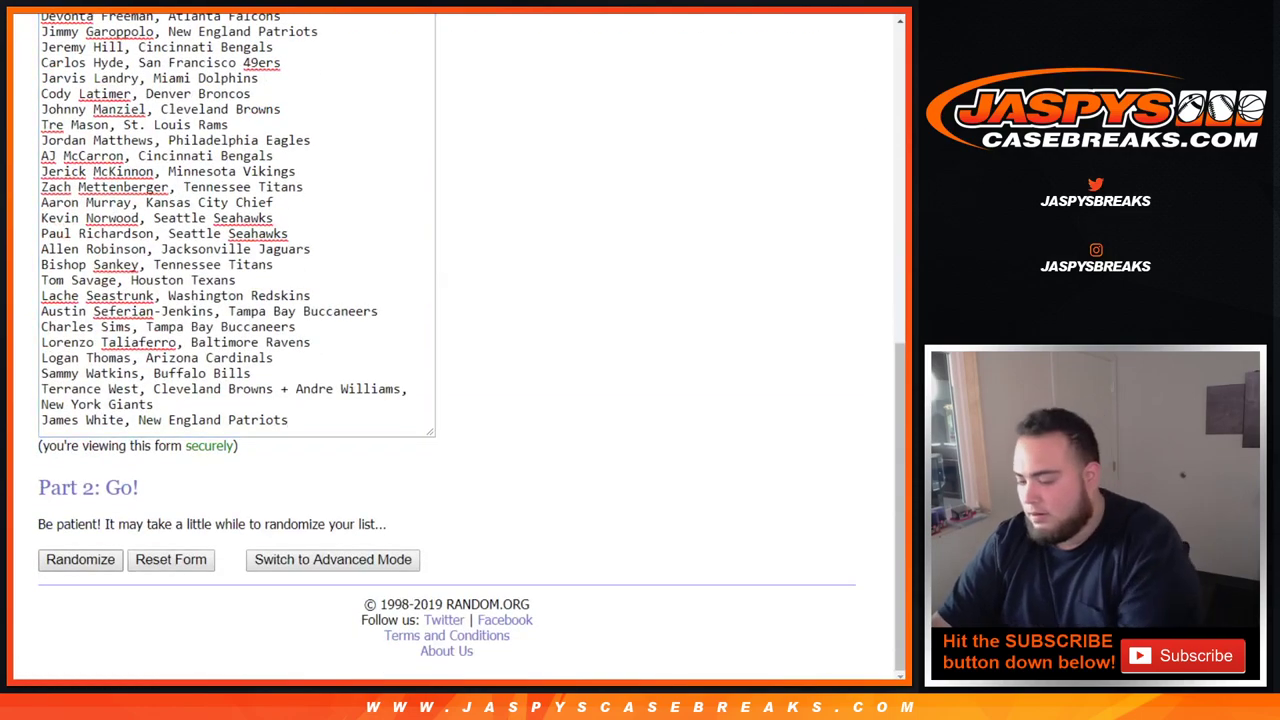
click(68, 560)
scroll(68, 560, down, 5)
click(66, 560)
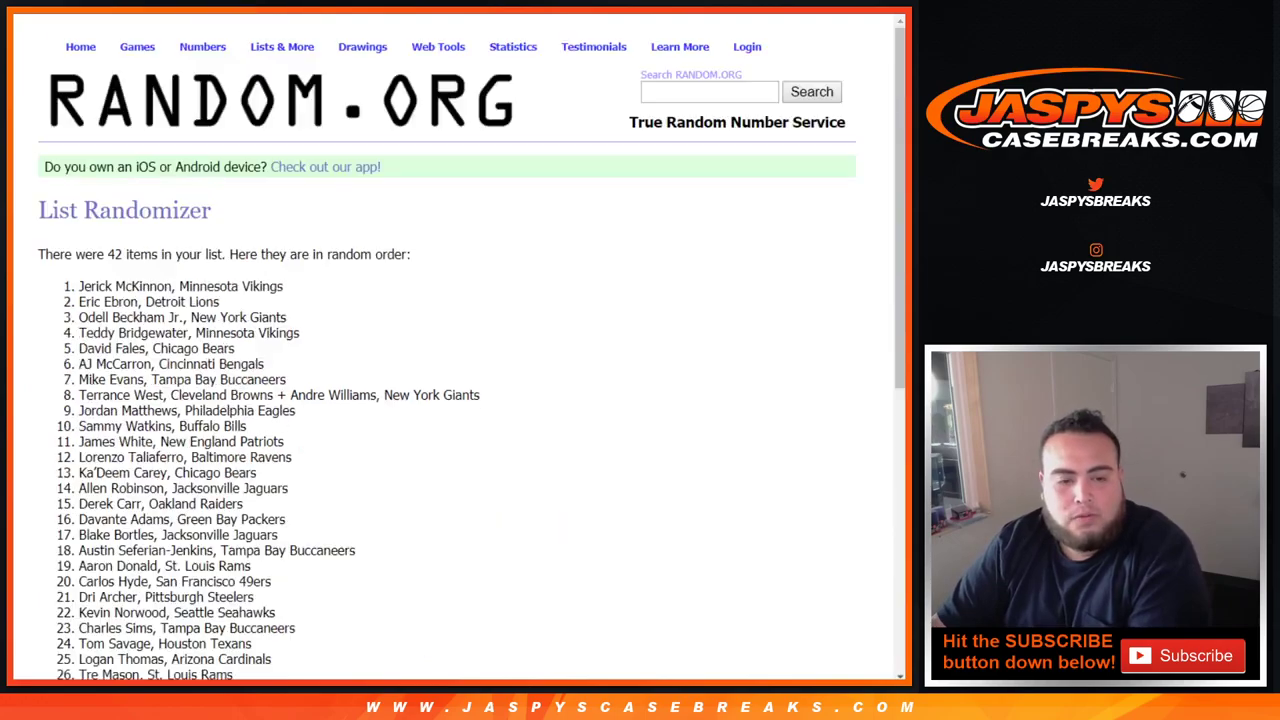
scroll(450, 350, down, 10)
click(65, 559)
scroll(450, 350, down, 8)
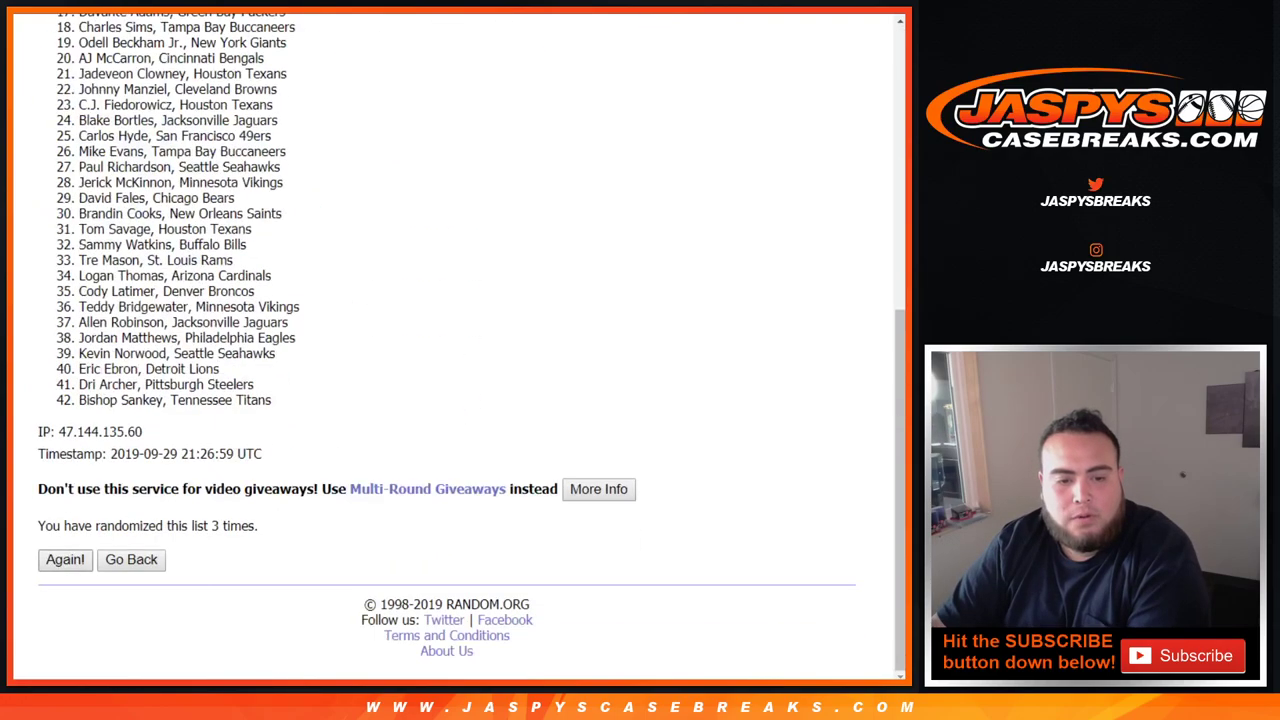
click(65, 559)
scroll(450, 350, down, 10)
click(65, 559)
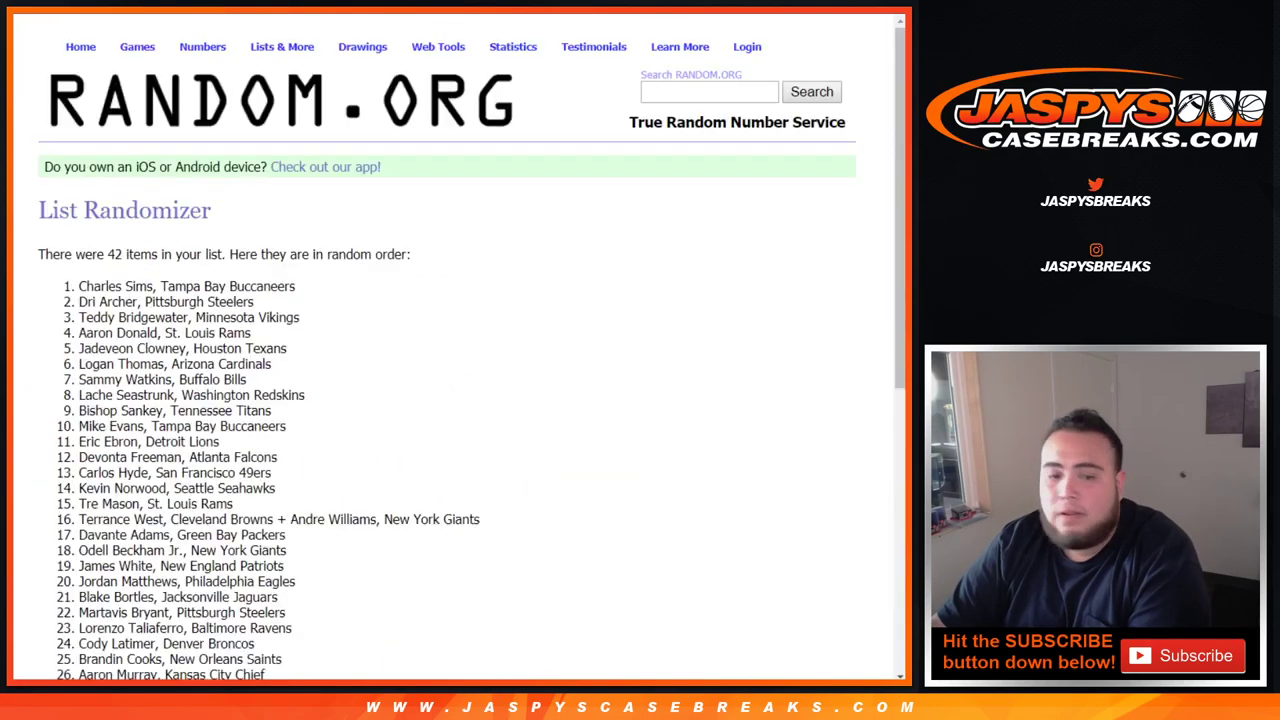
scroll(450, 350, down, 10)
click(65, 560)
scroll(450, 350, down, 10)
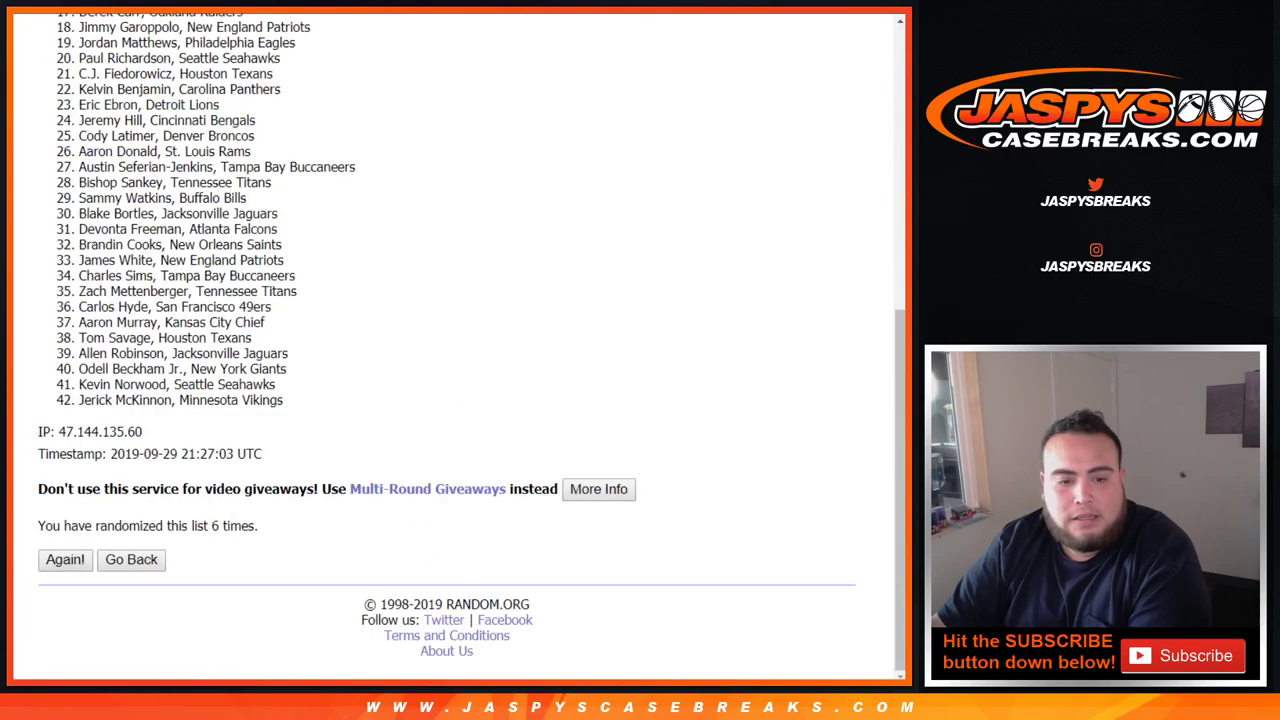
drag(208, 526, 260, 527)
Step: Copy all 42 randomized players into column B of the Google Sheets spreadsheet, starting at B1 beside the customer names
scroll(450, 350, up, 10)
drag(78, 286, 284, 596)
scroll(272, 426, down, 3)
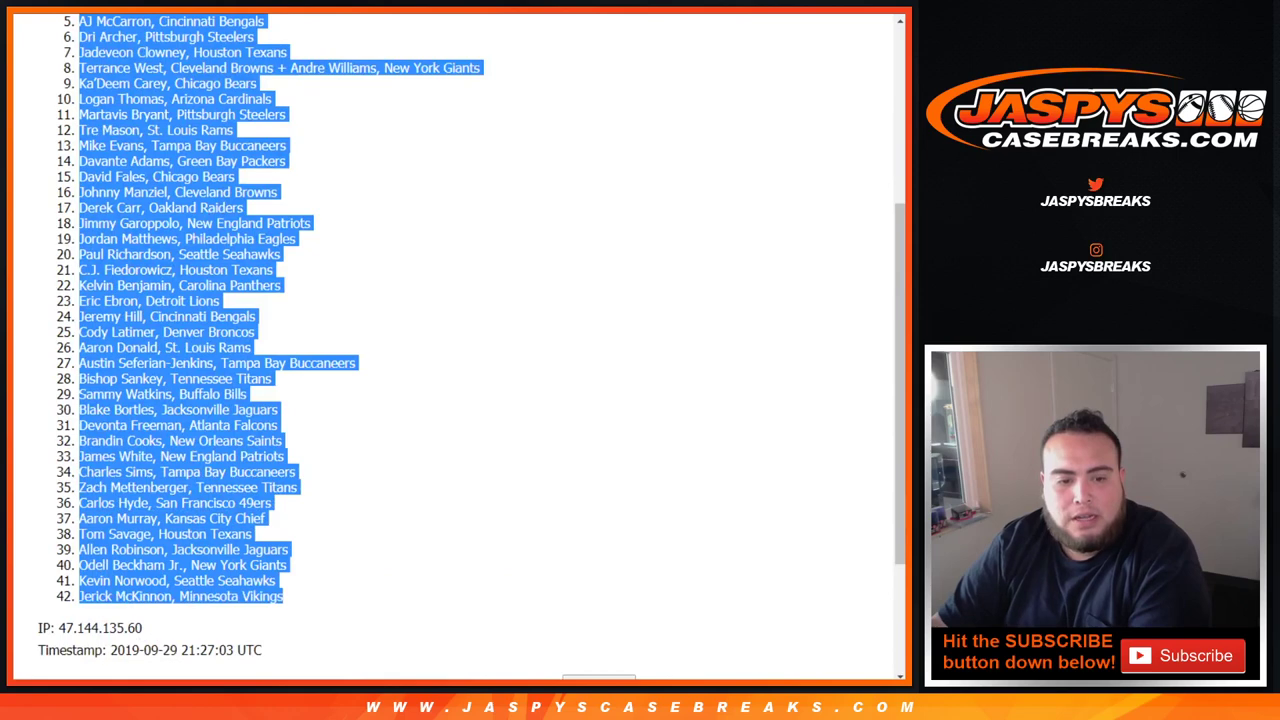
key(ctrl+Tab)
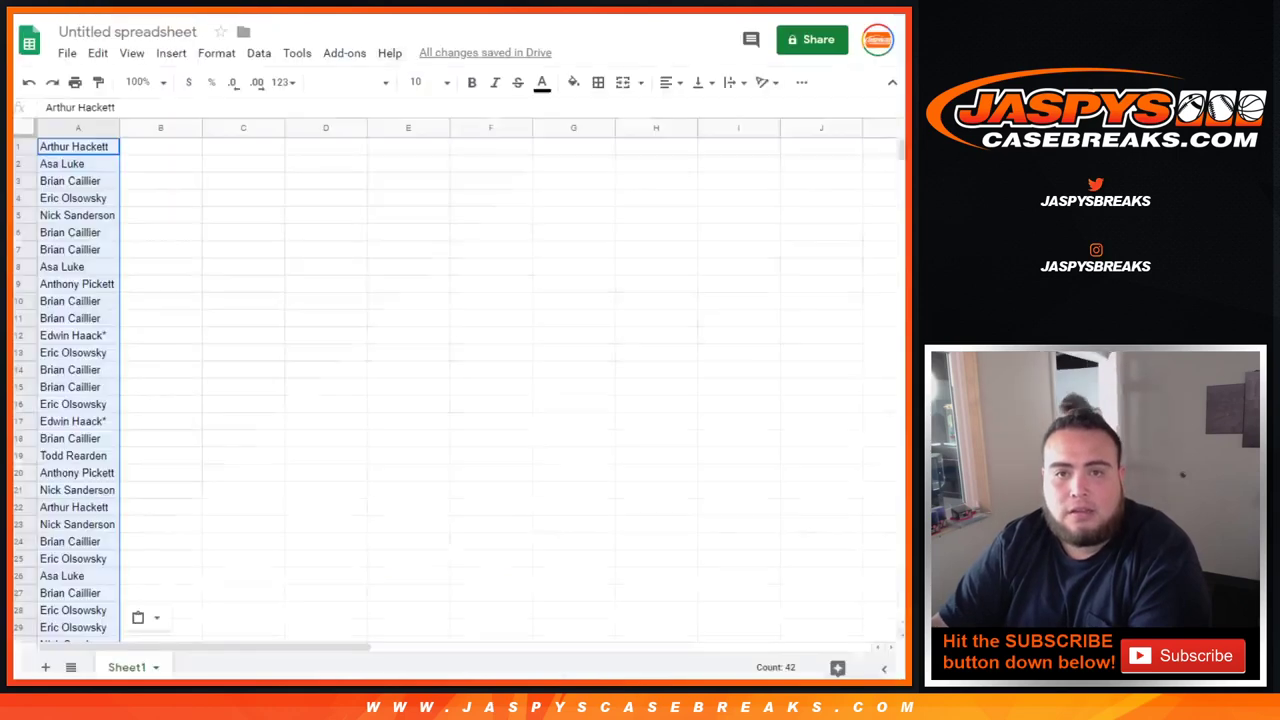
click(161, 147)
key(ctrl+v)
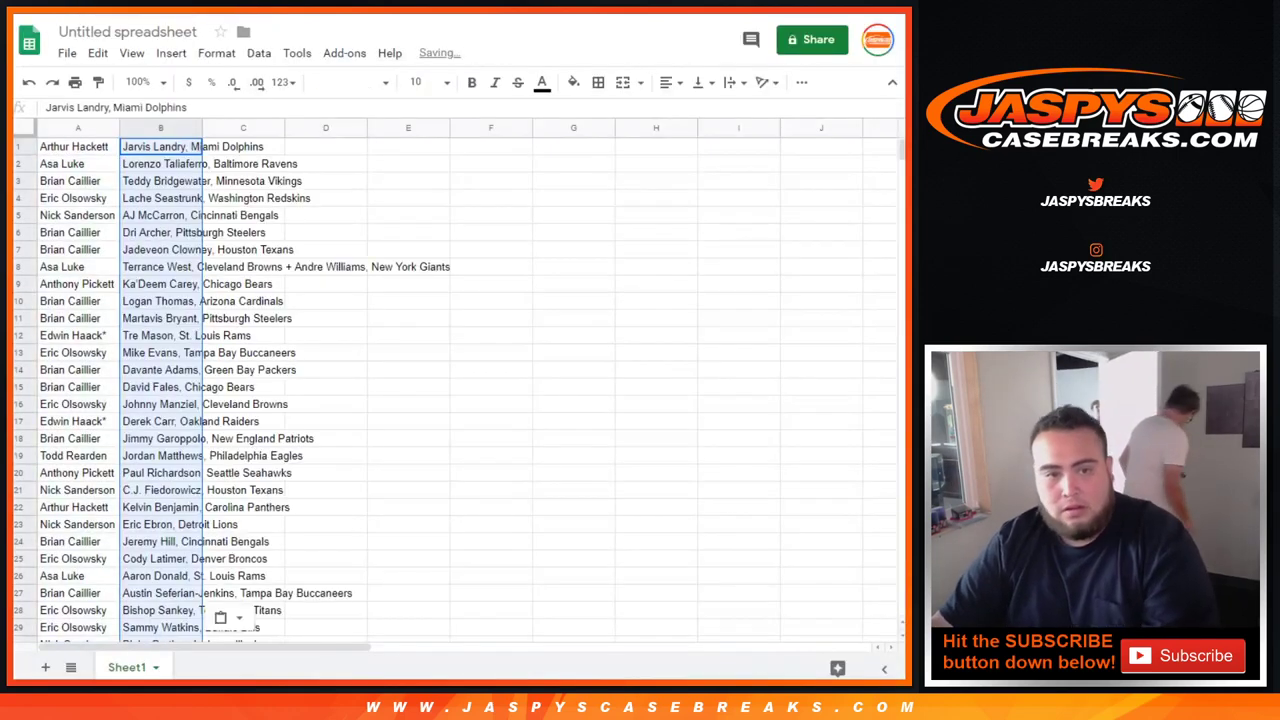
Step: Set the font size of the whole sheet to 12 and fit the column widths to their contents
key(ctrl+a)
click(421, 82)
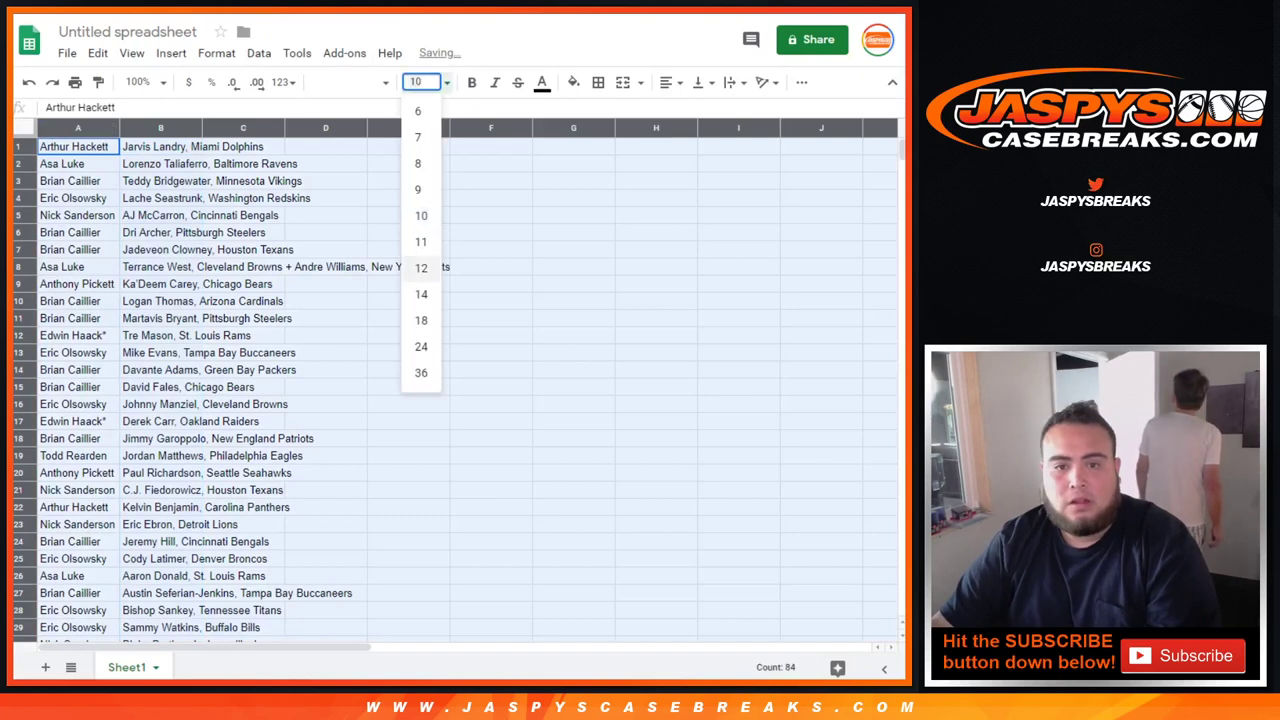
click(421, 268)
double_click(118, 128)
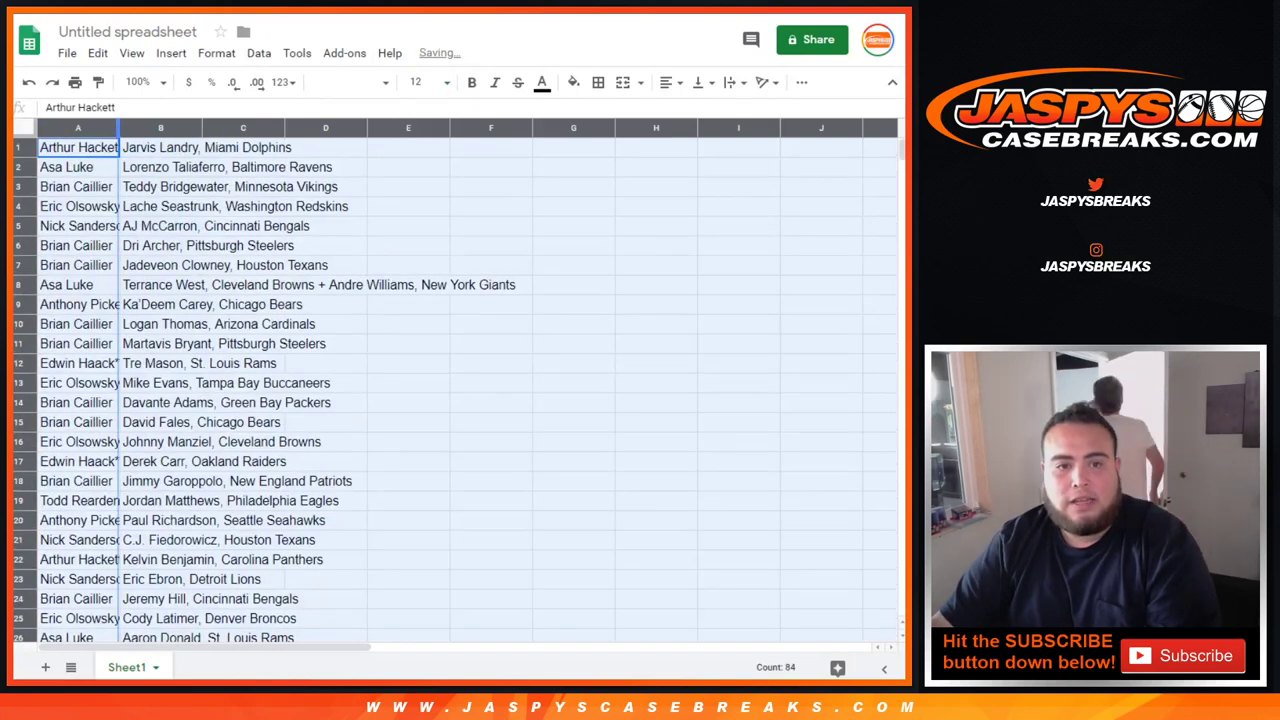
Step: Look through the paired customers and players from row 1 to row 42
click(18, 148)
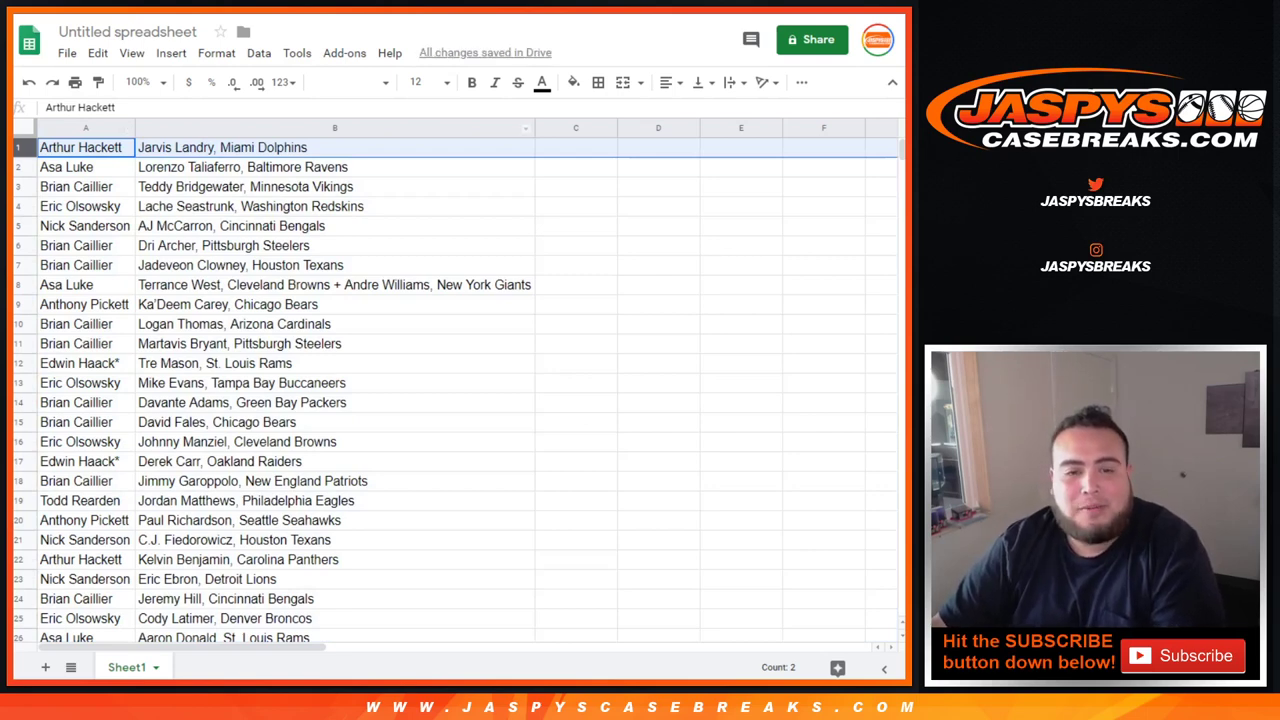
scroll(456, 390, down, 5)
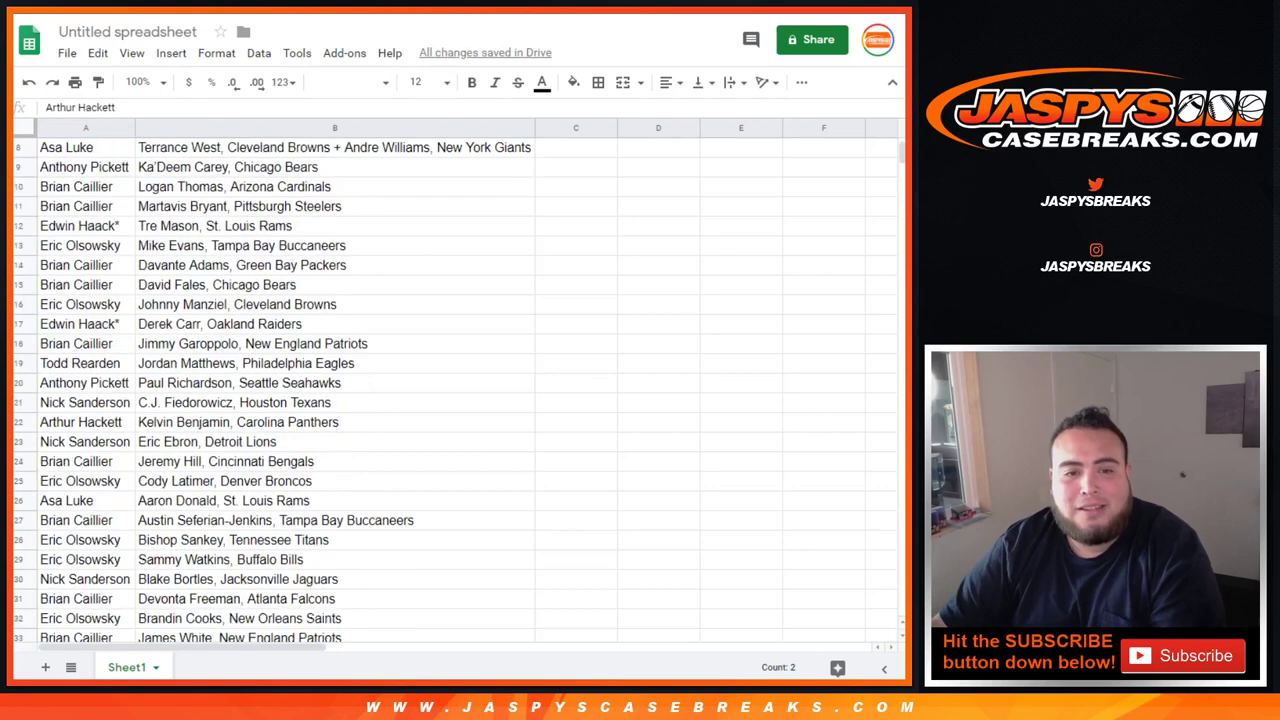
scroll(456, 390, down, 3)
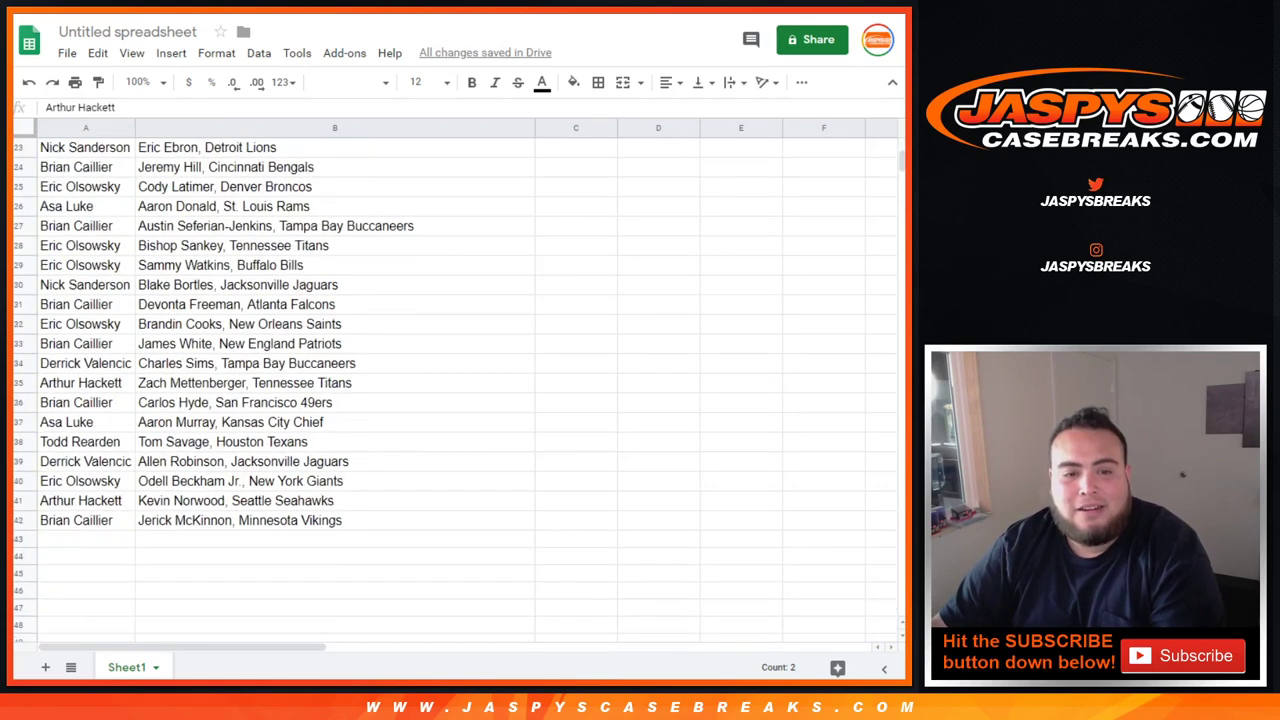
click(19, 520)
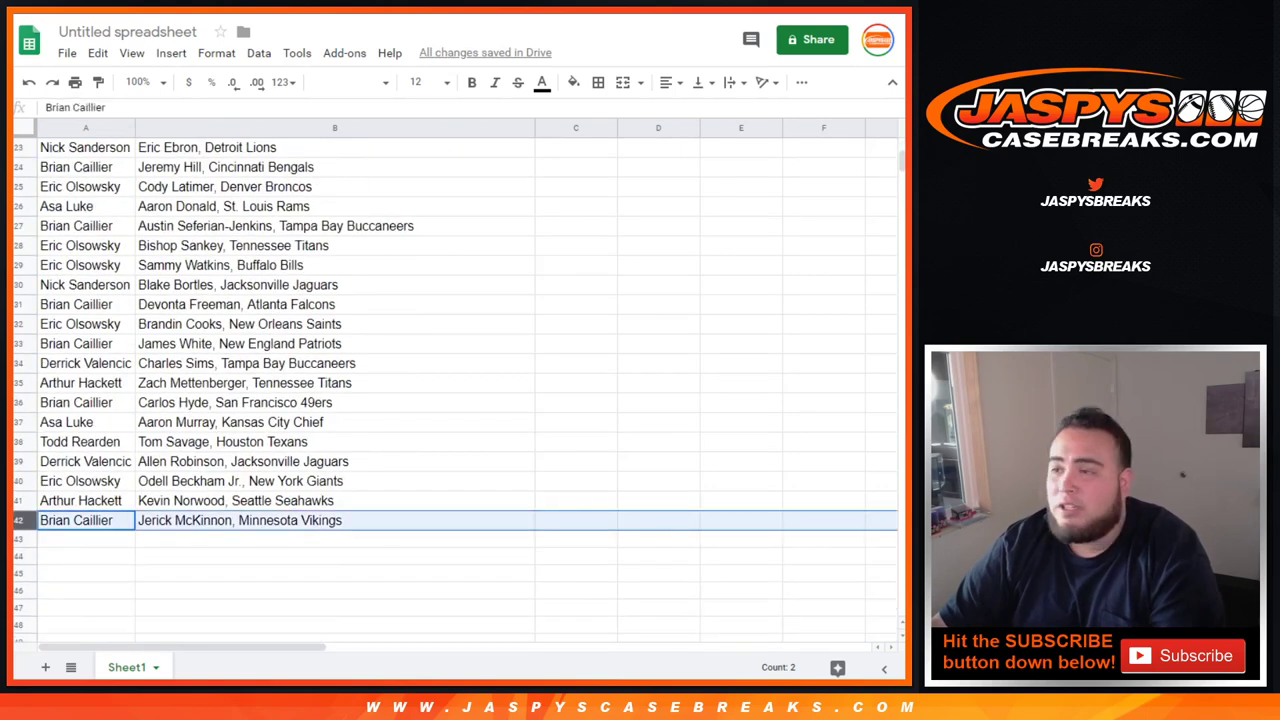
scroll(456, 390, up, 7)
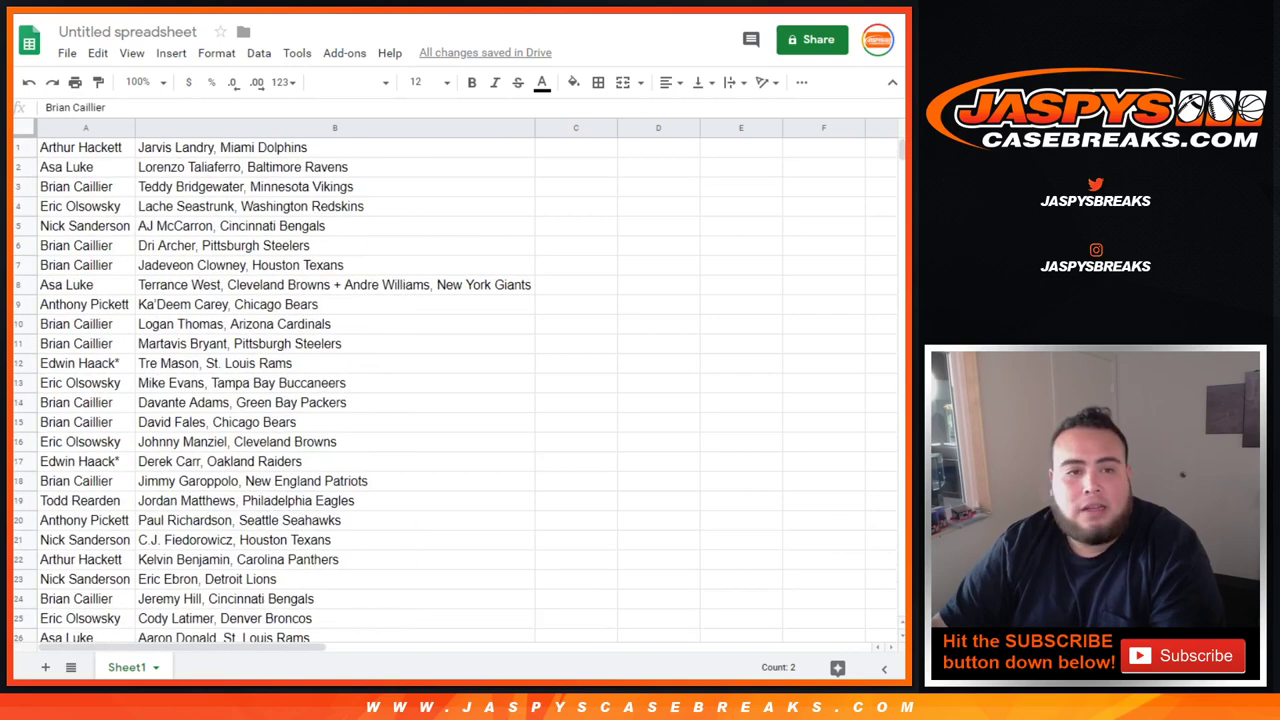
Step: Sort the sheet by the customer names in column A from A to Z and select the range A1:B6
click(125, 128)
click(192, 455)
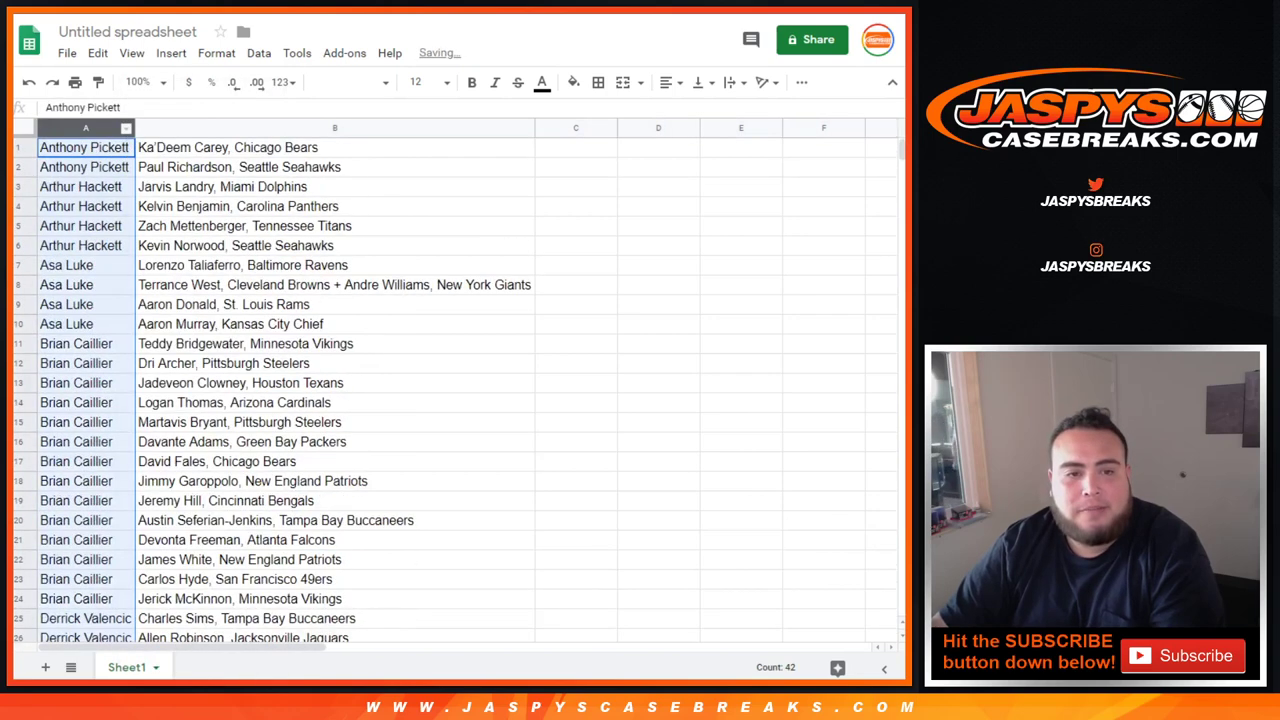
drag(85, 148, 256, 246)
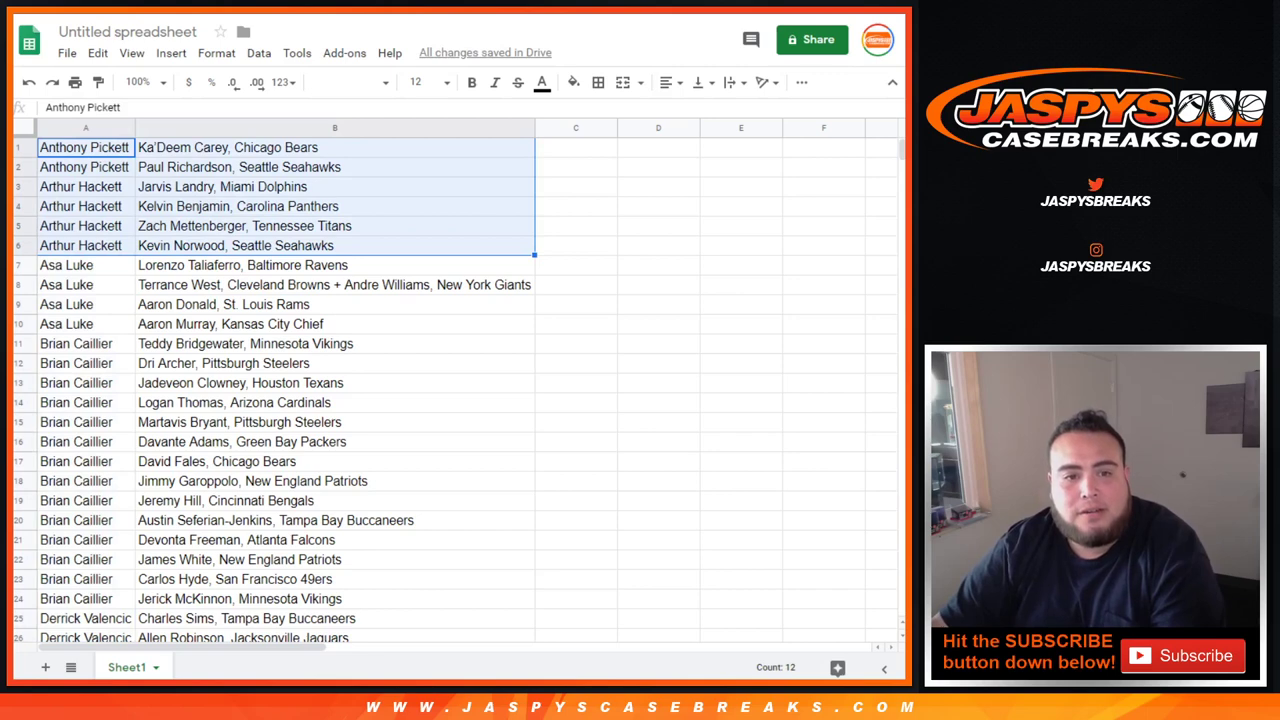
Step: Go through the sorted pairings customer by customer from row 7 to row 28, selecting each customer's block of players
drag(85, 265, 242, 324)
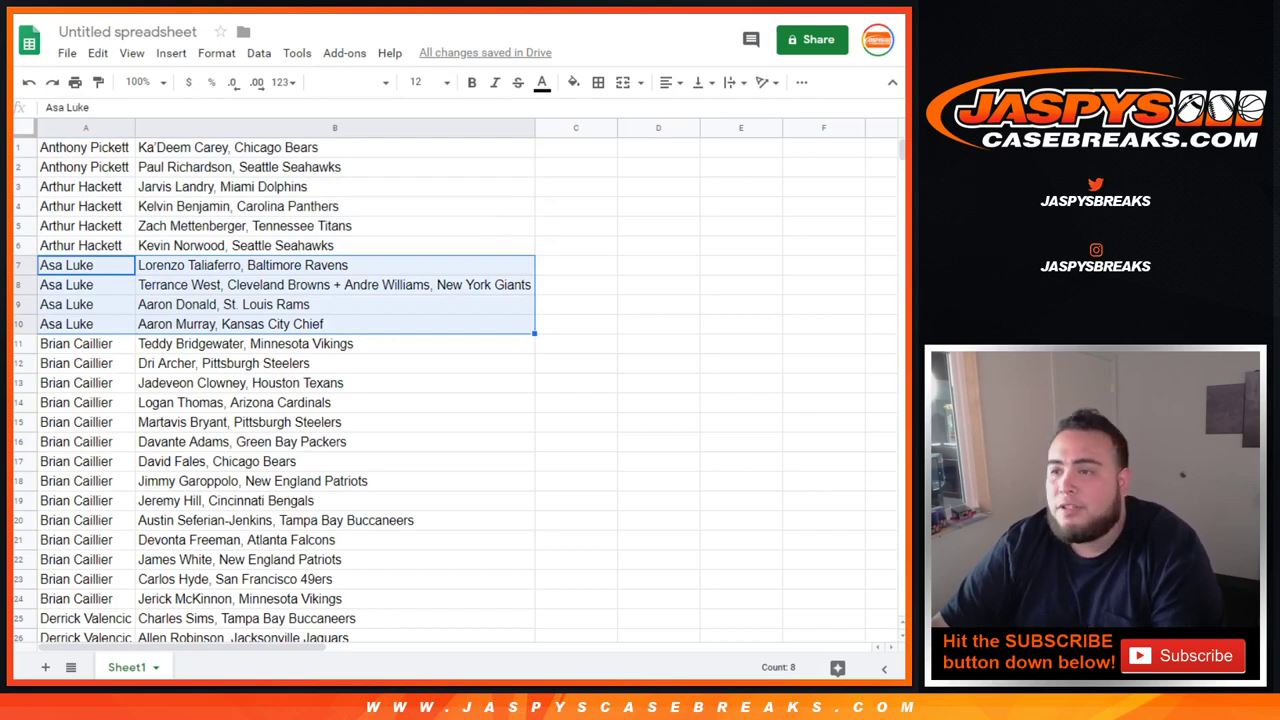
scroll(450, 390, down, 2)
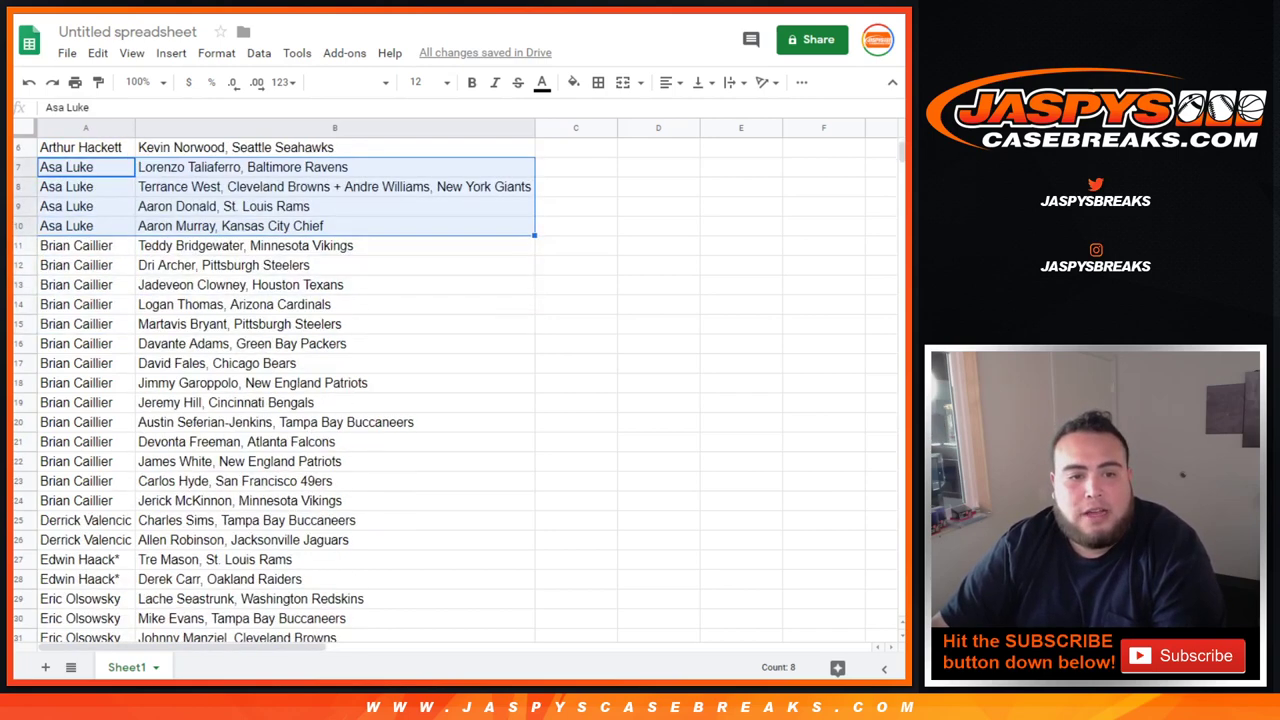
drag(85, 246, 243, 502)
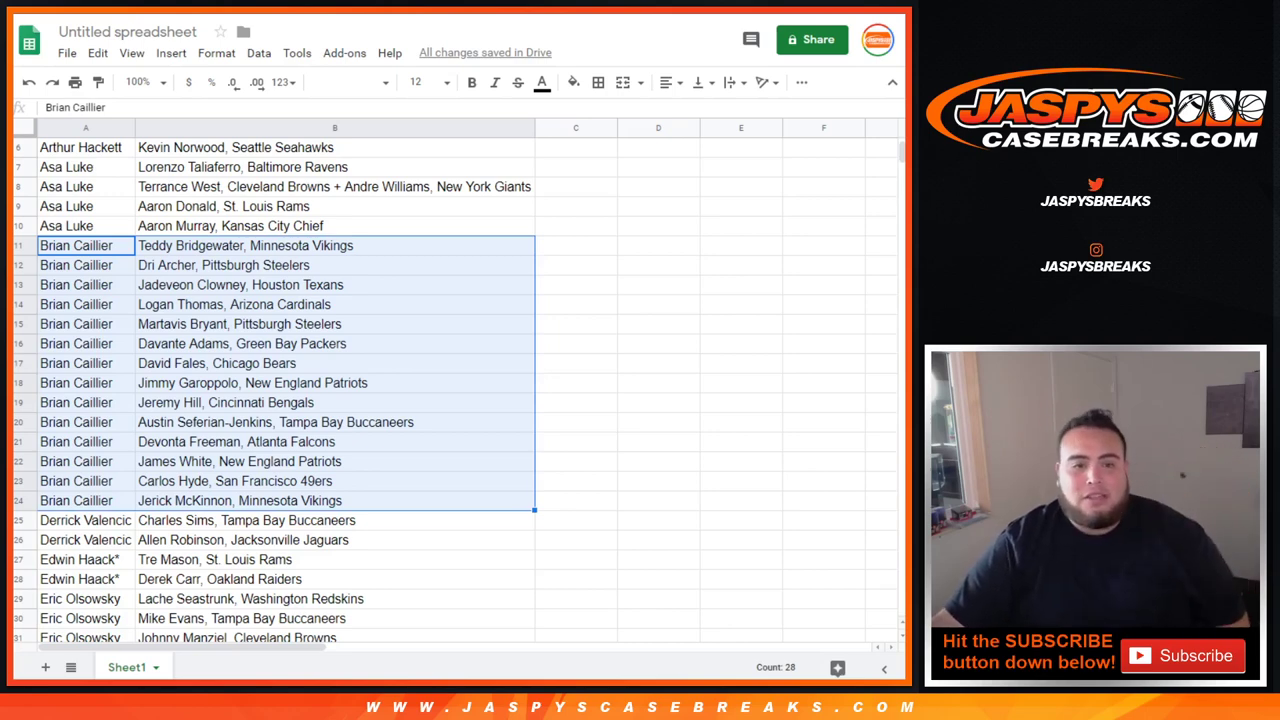
scroll(460, 390, down, 2)
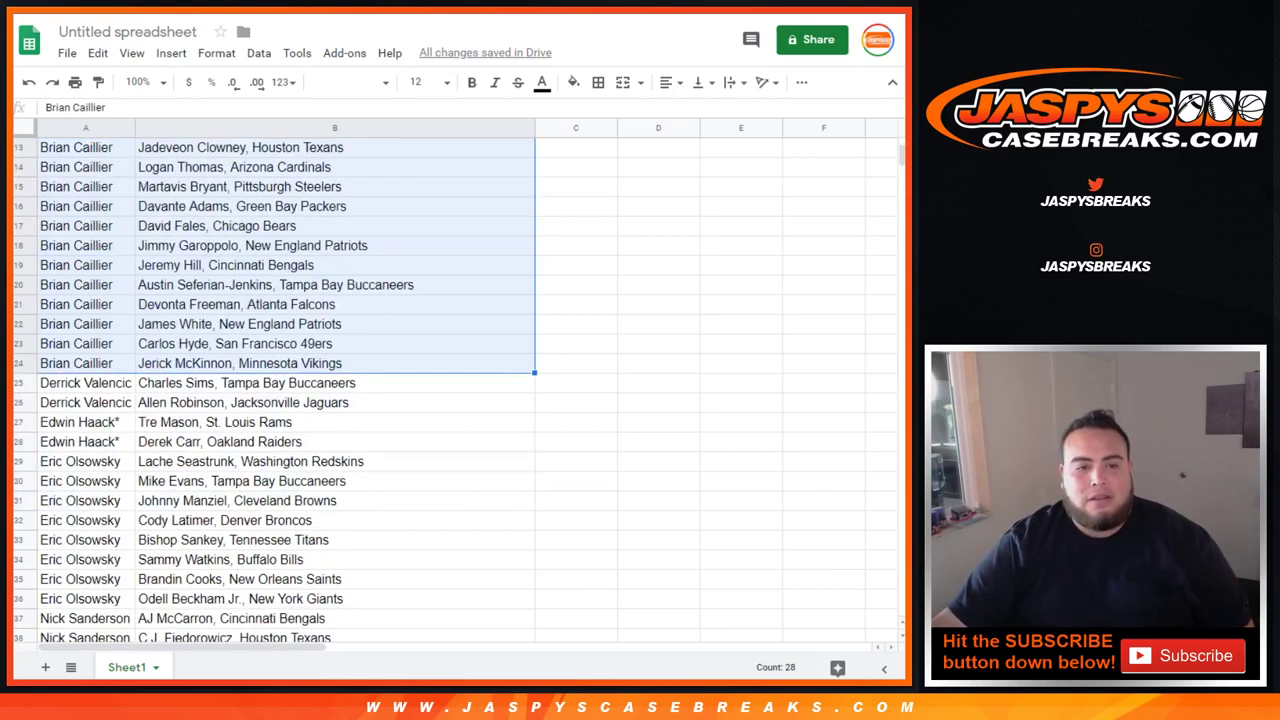
drag(90, 383, 260, 402)
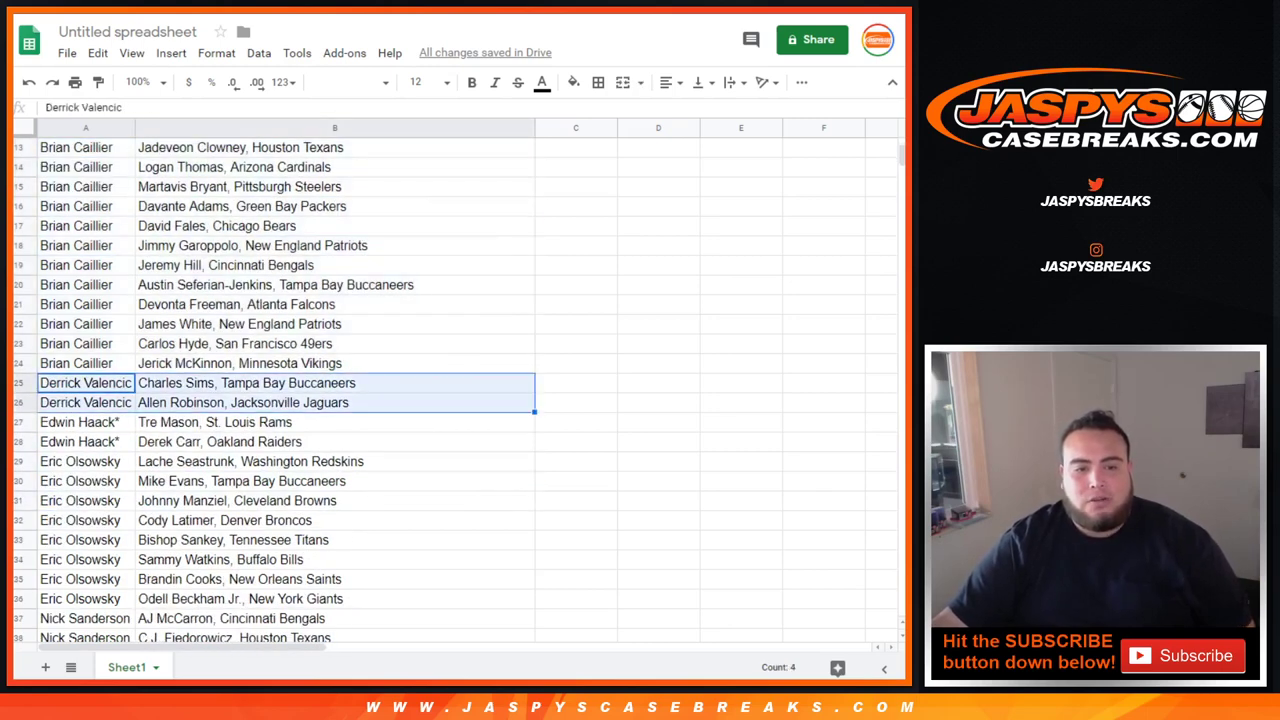
scroll(460, 390, down, 1)
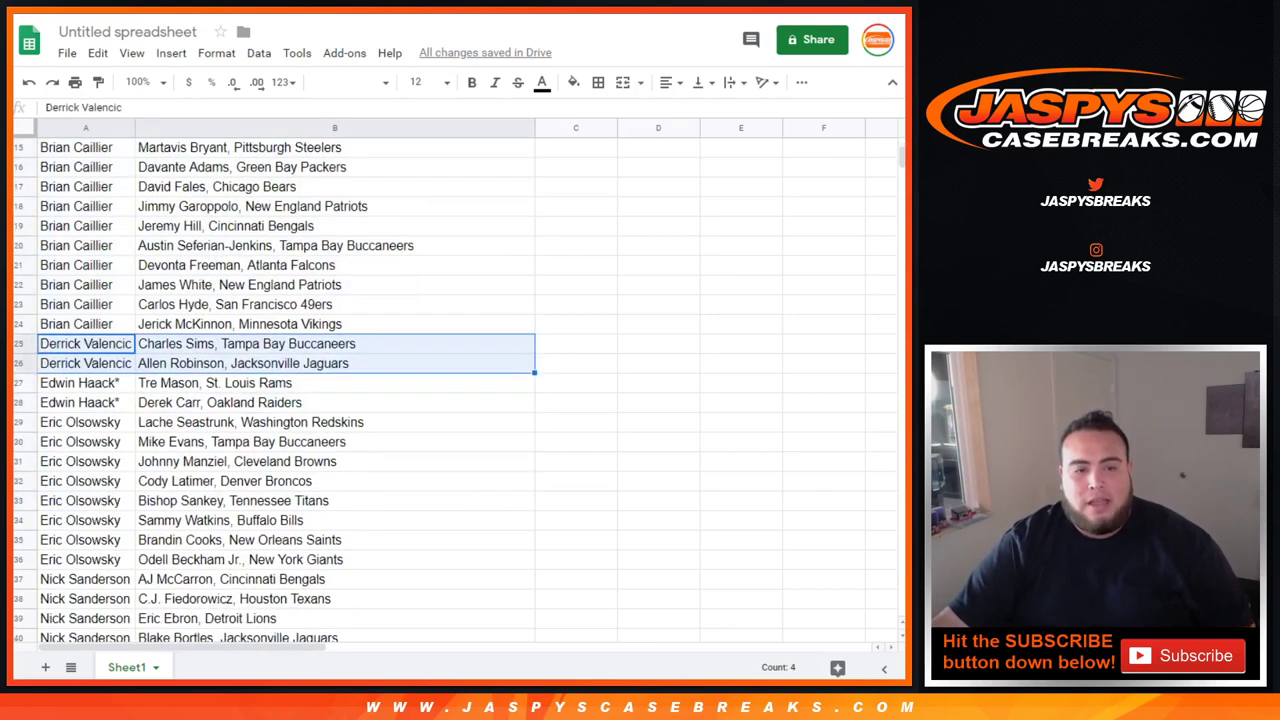
drag(88, 383, 240, 402)
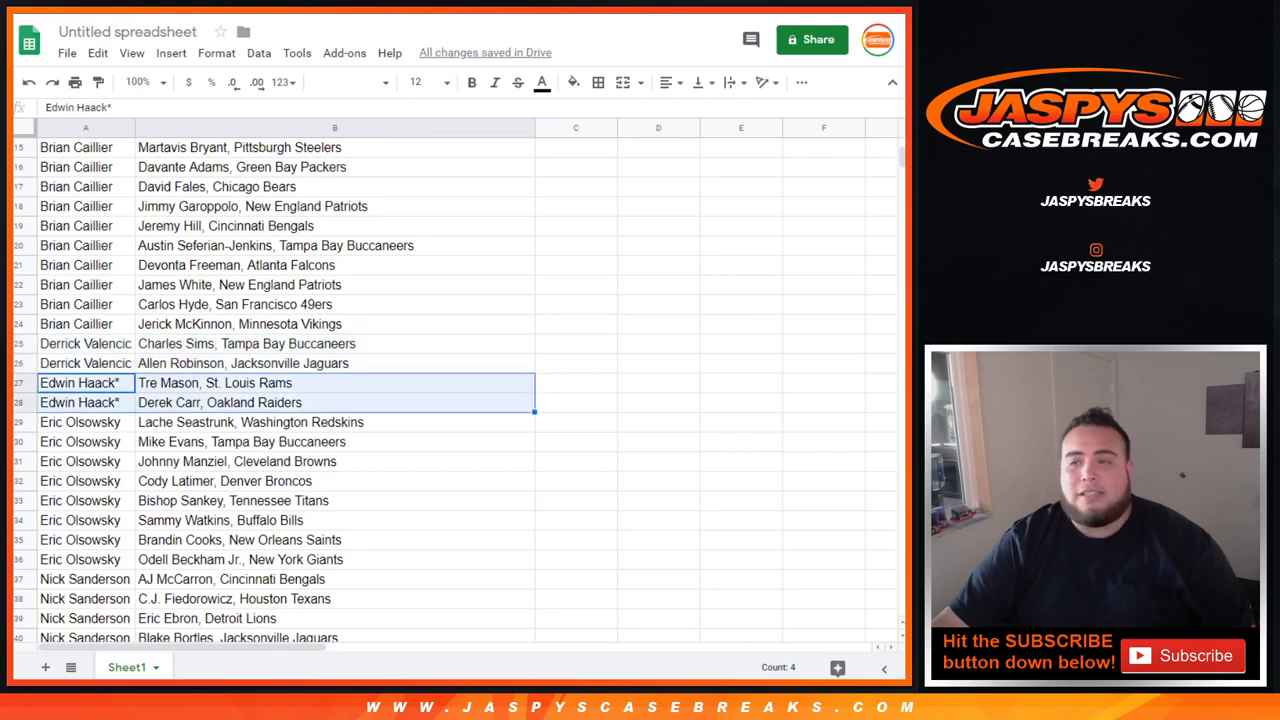
Step: Review the remaining customers' blocks of players from row 29 to row 42 and return to the start of the sheet
scroll(460, 390, down, 2)
drag(86, 324, 240, 461)
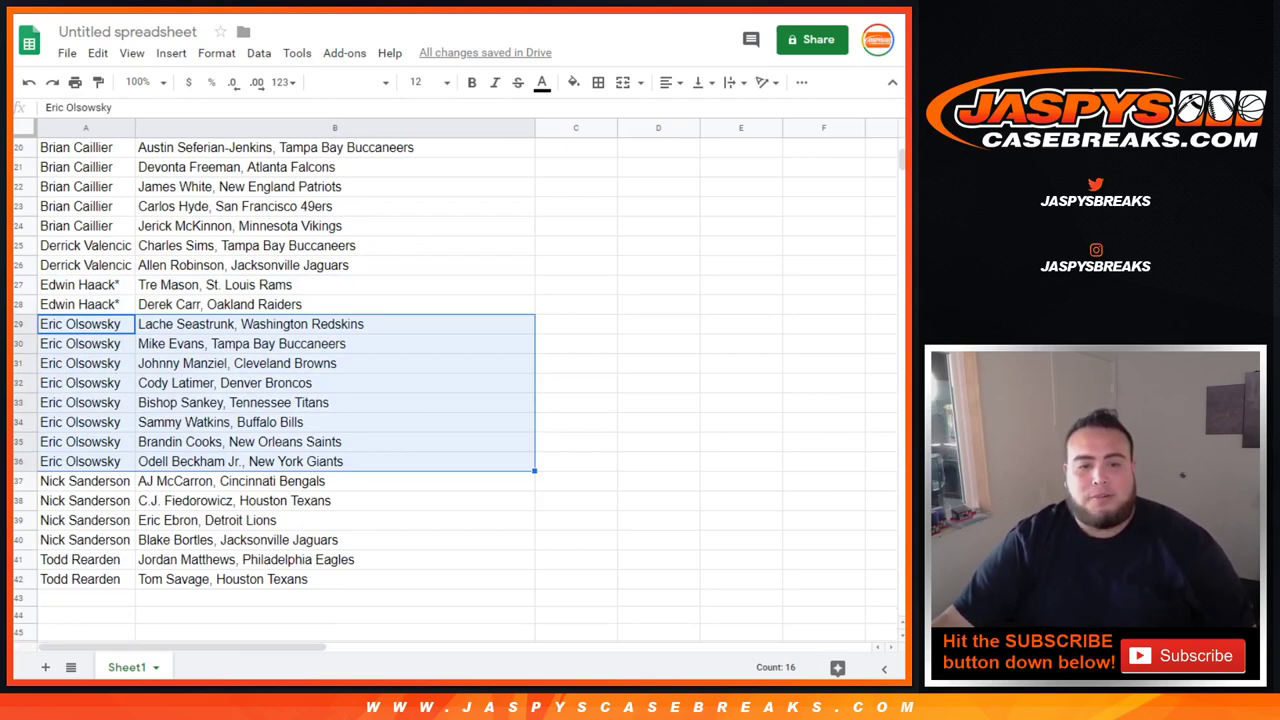
scroll(460, 390, down, 2)
drag(86, 383, 240, 442)
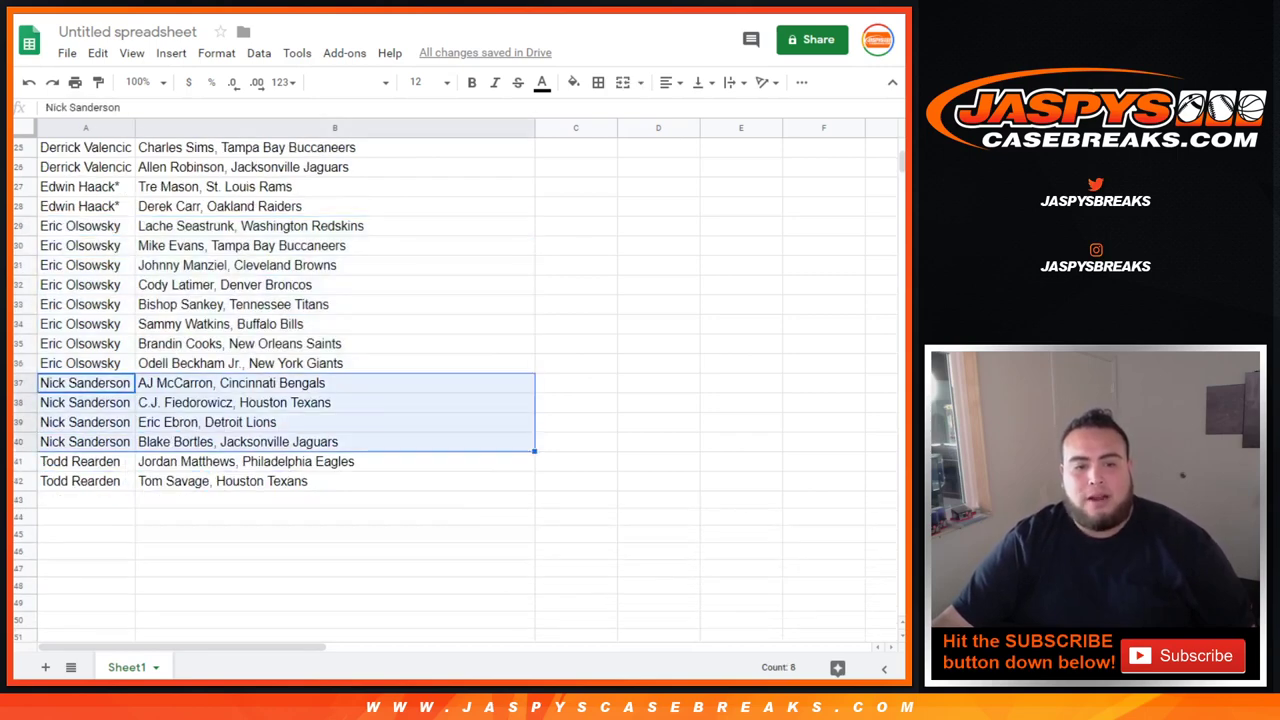
scroll(460, 390, down, 1)
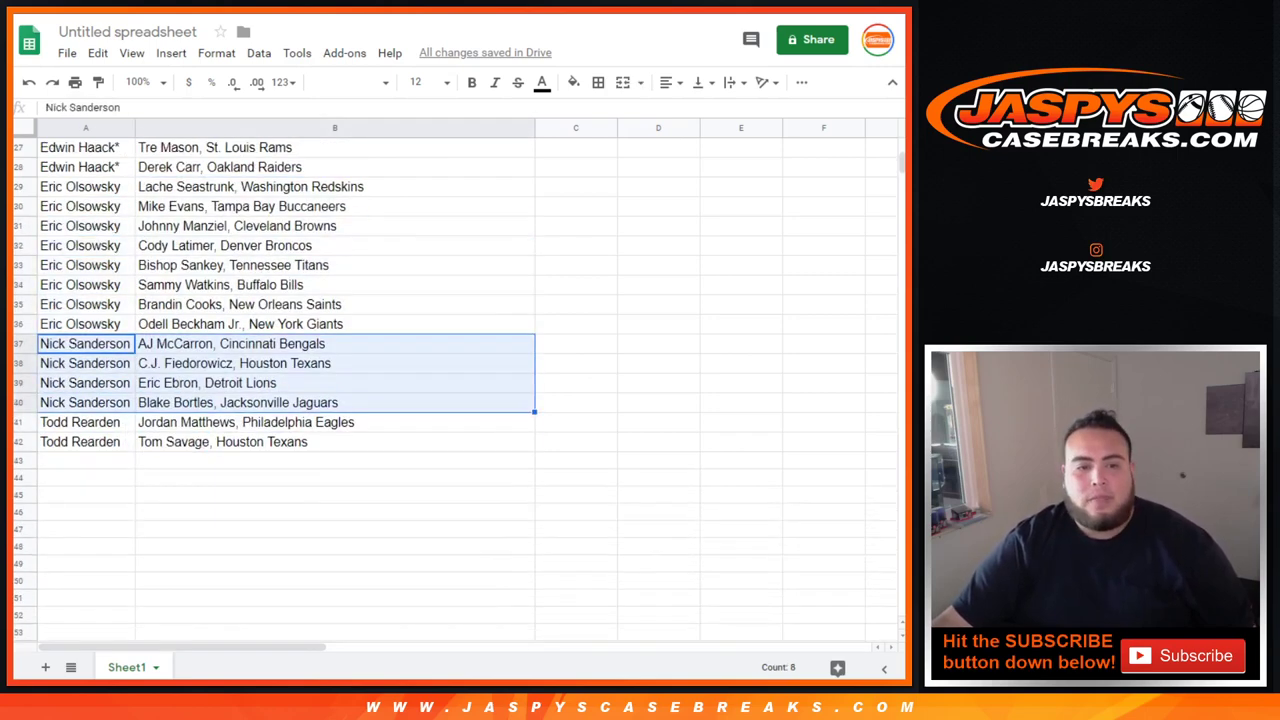
drag(240, 422, 240, 442)
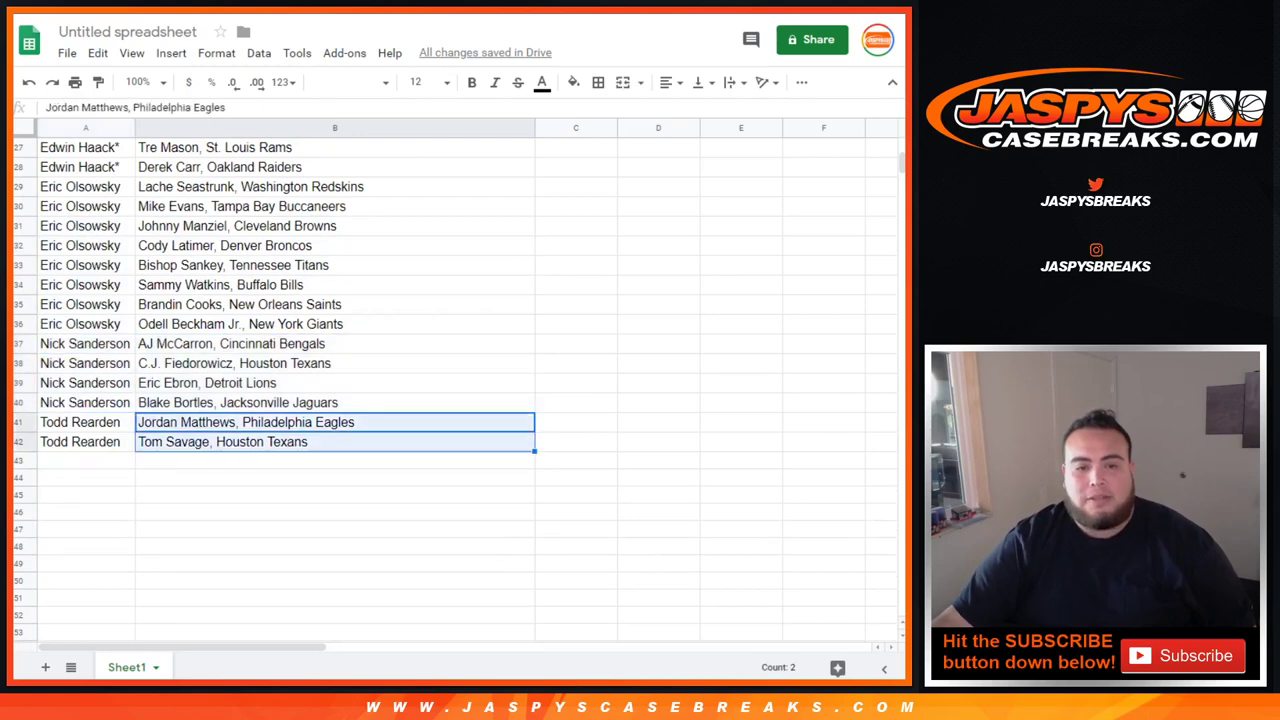
click(19, 422)
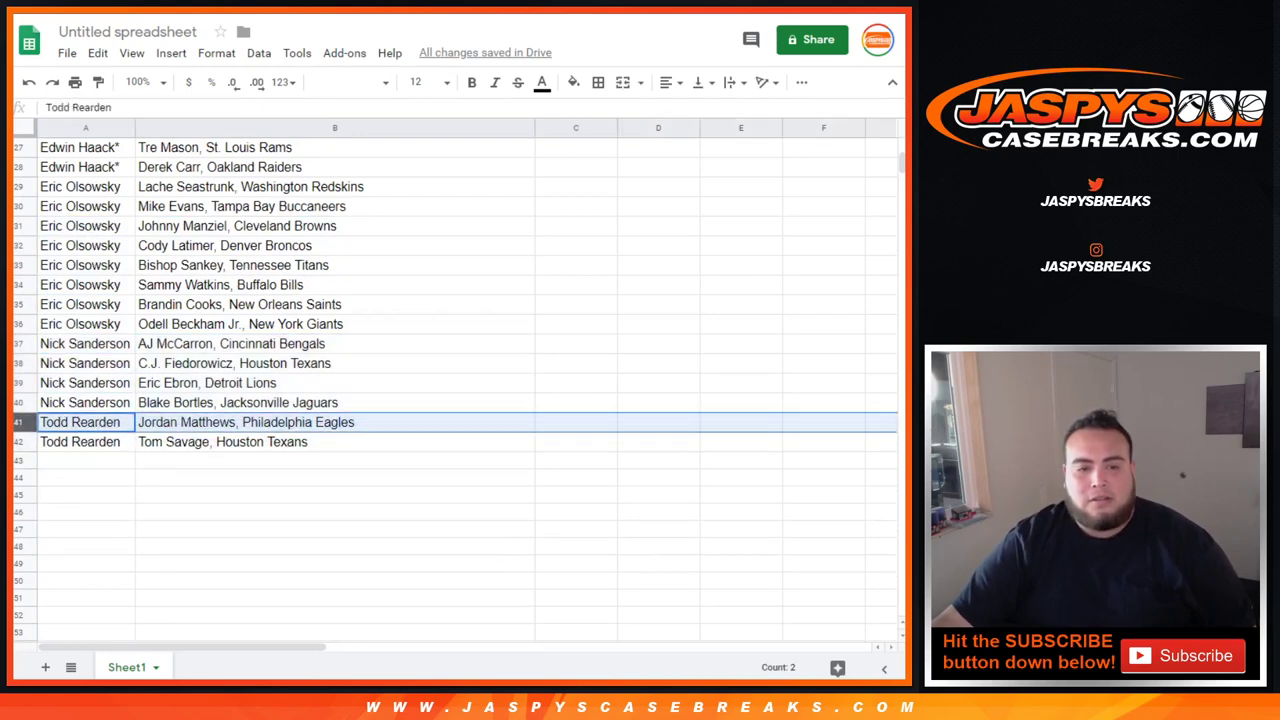
click(86, 422)
drag(86, 422, 240, 442)
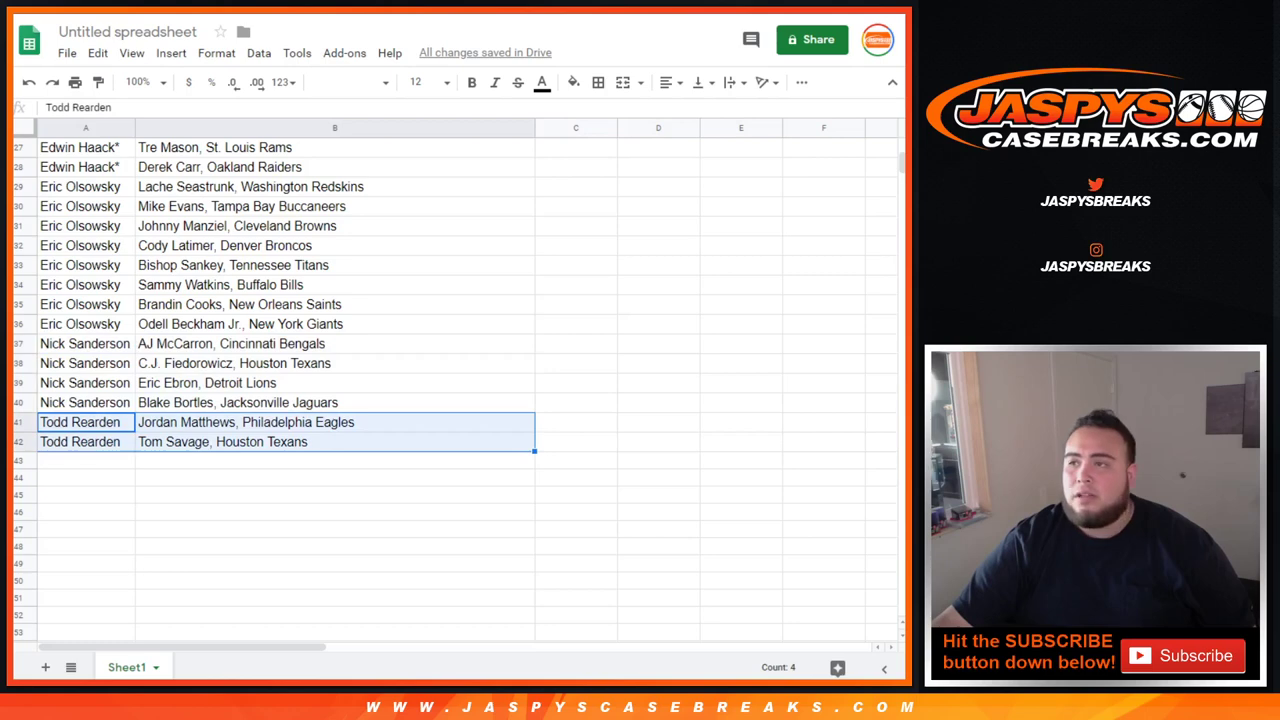
click(300, 530)
scroll(300, 530, up, 5)
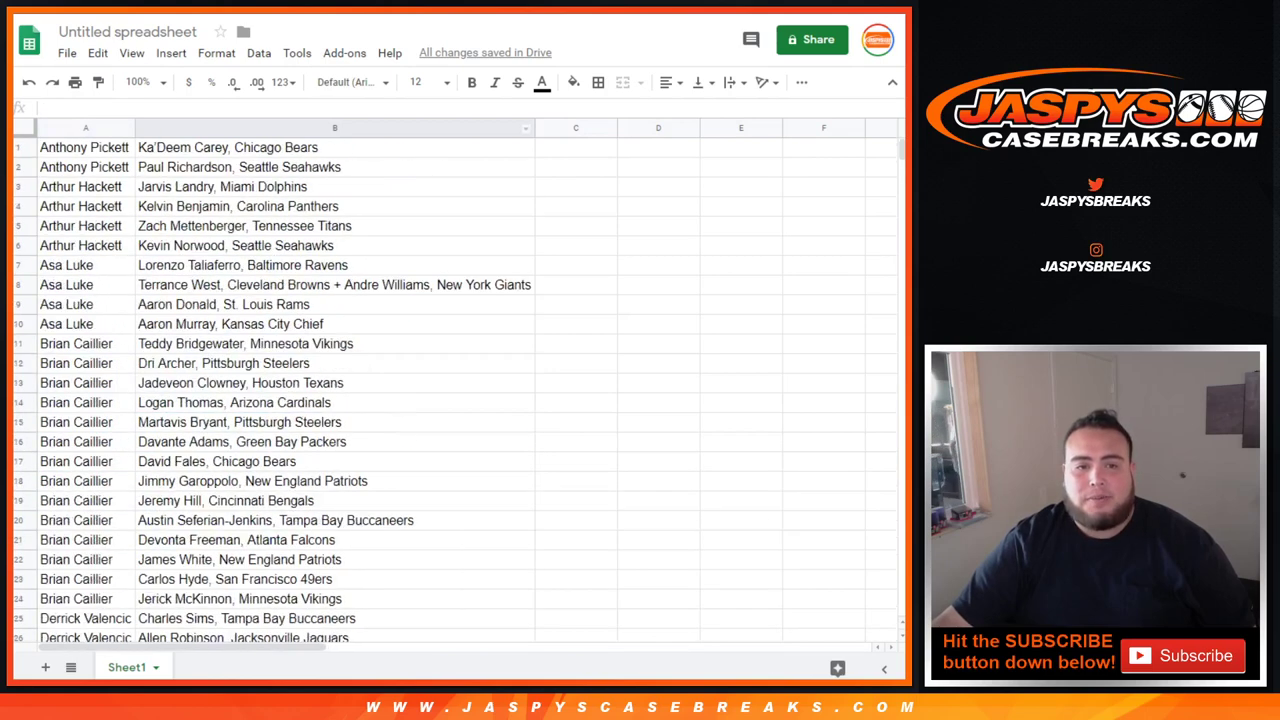
Step: On the store's product page, copy the break title from "2014 TOPPS TRANSLUCENT FOOTBALL" through "EACH*"
click(200, 8)
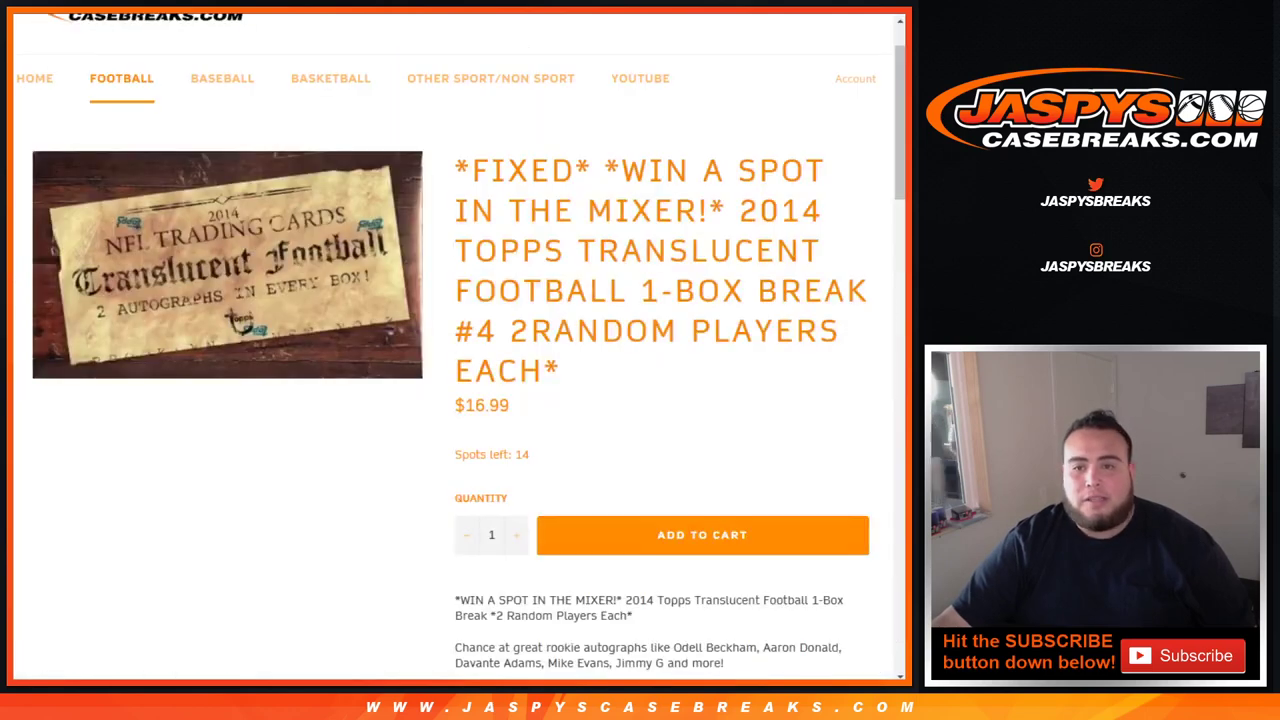
drag(740, 210, 560, 372)
key(ctrl+c)
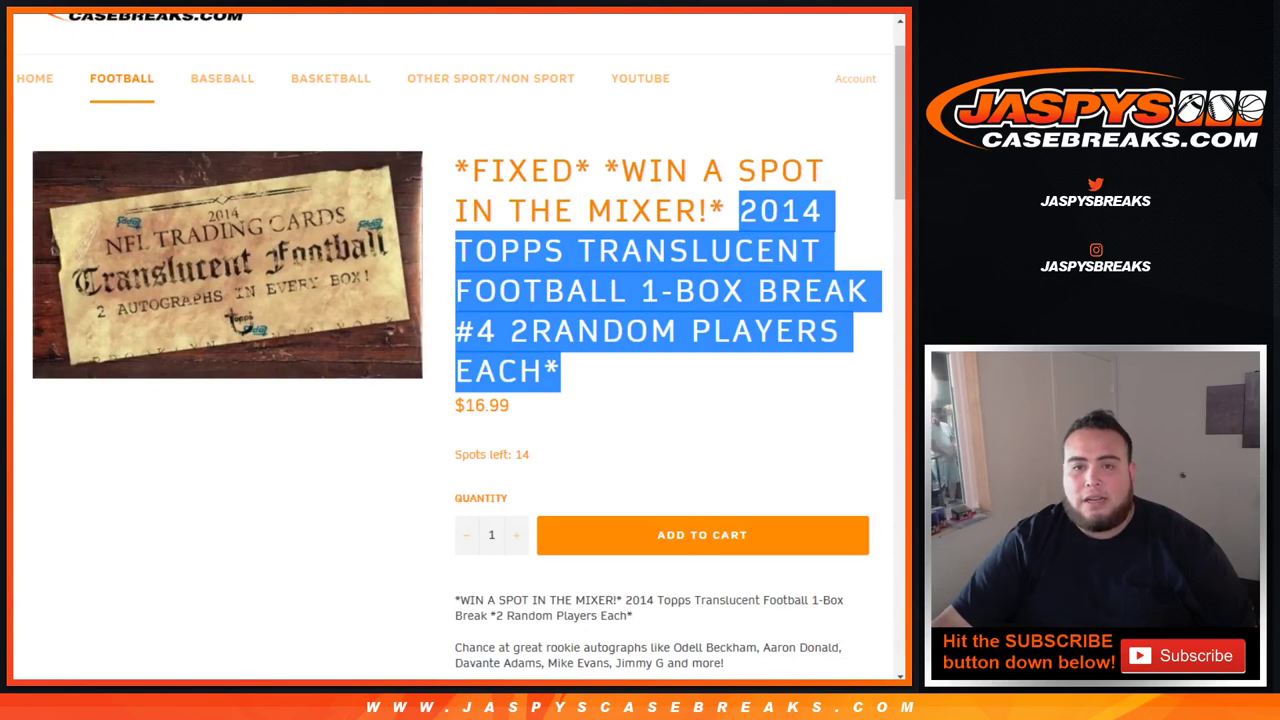
Step: Rename the untitled spreadsheet with "9/29 - " followed by the copied break title
click(262, 8)
click(130, 32)
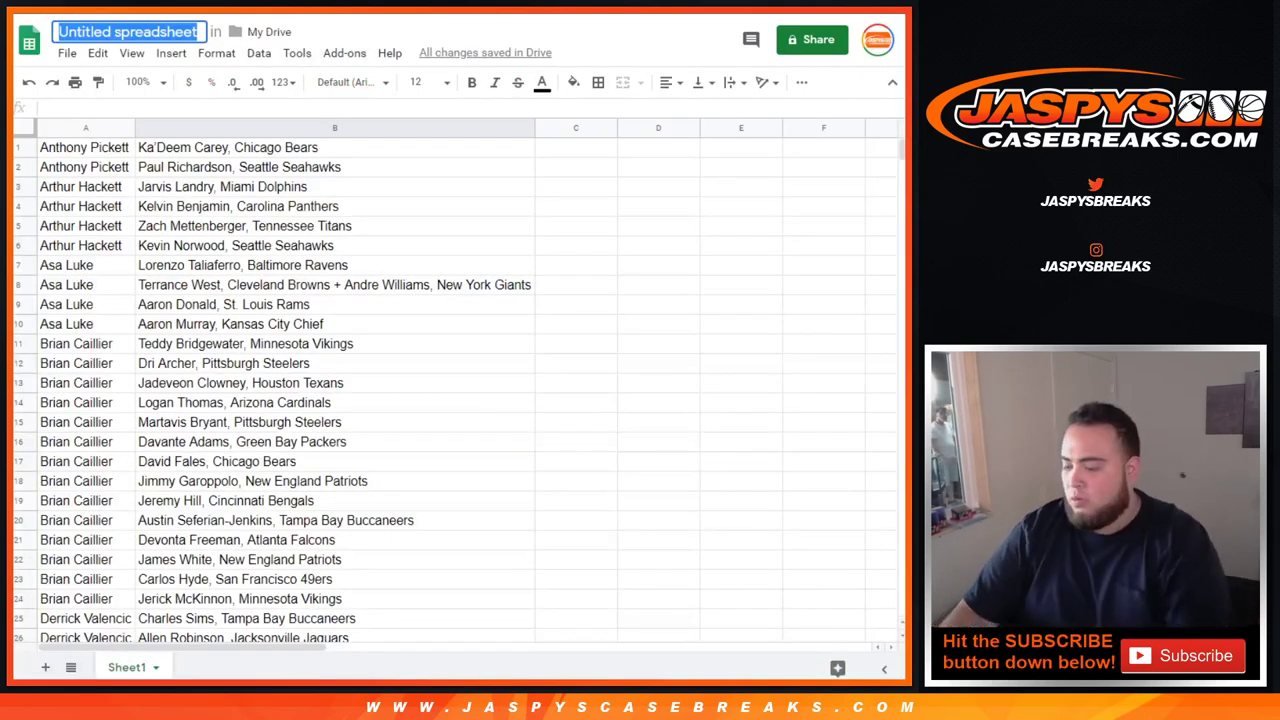
text(9/)
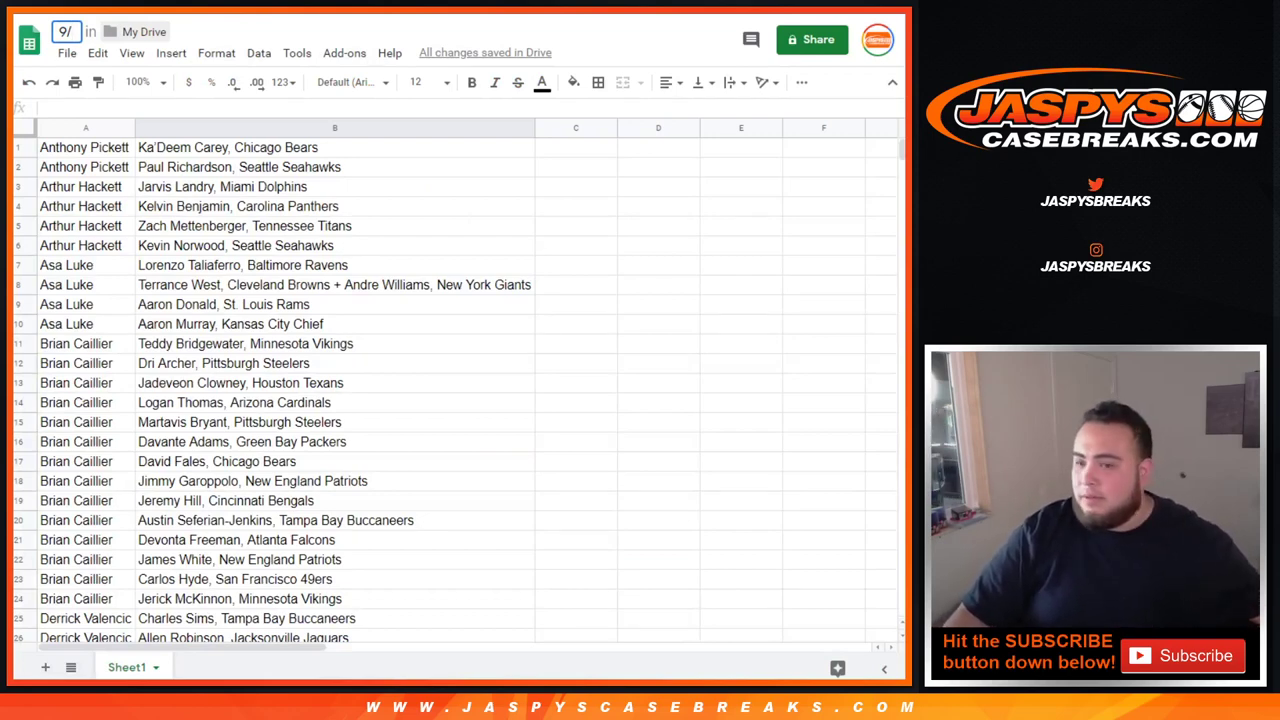
text(29)
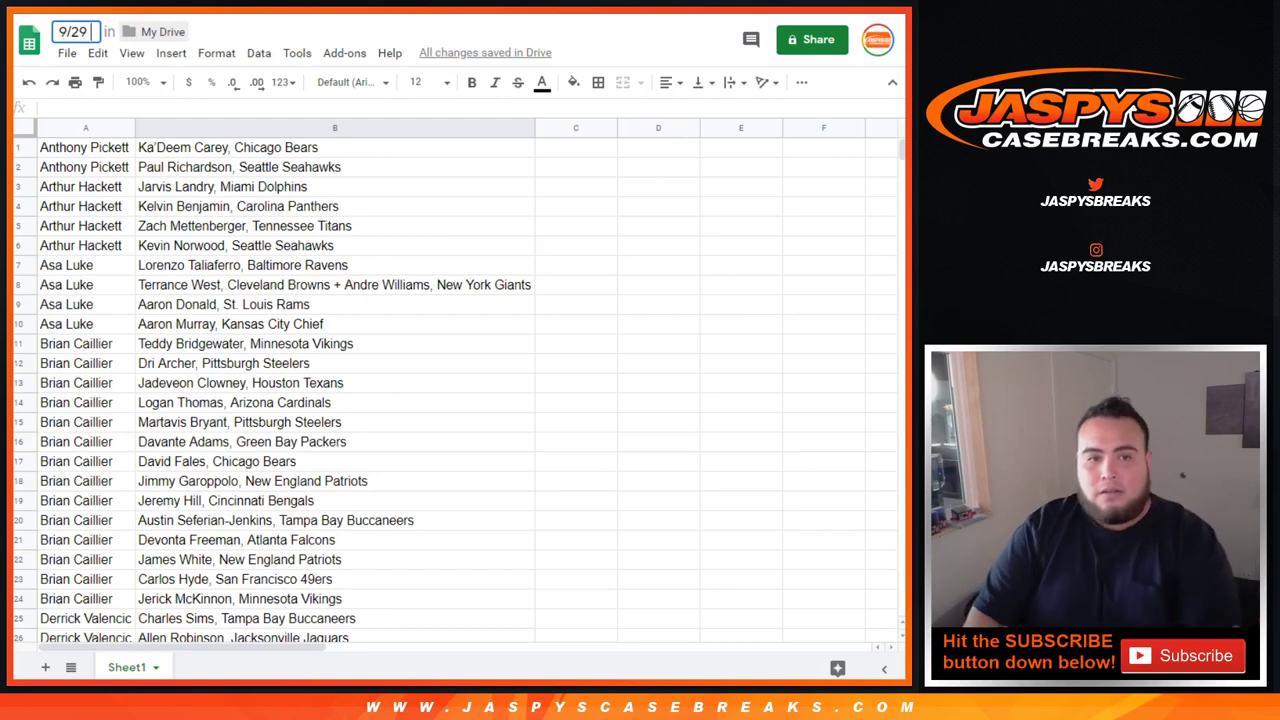
text( -)
key(ctrl+v)
key(Return)
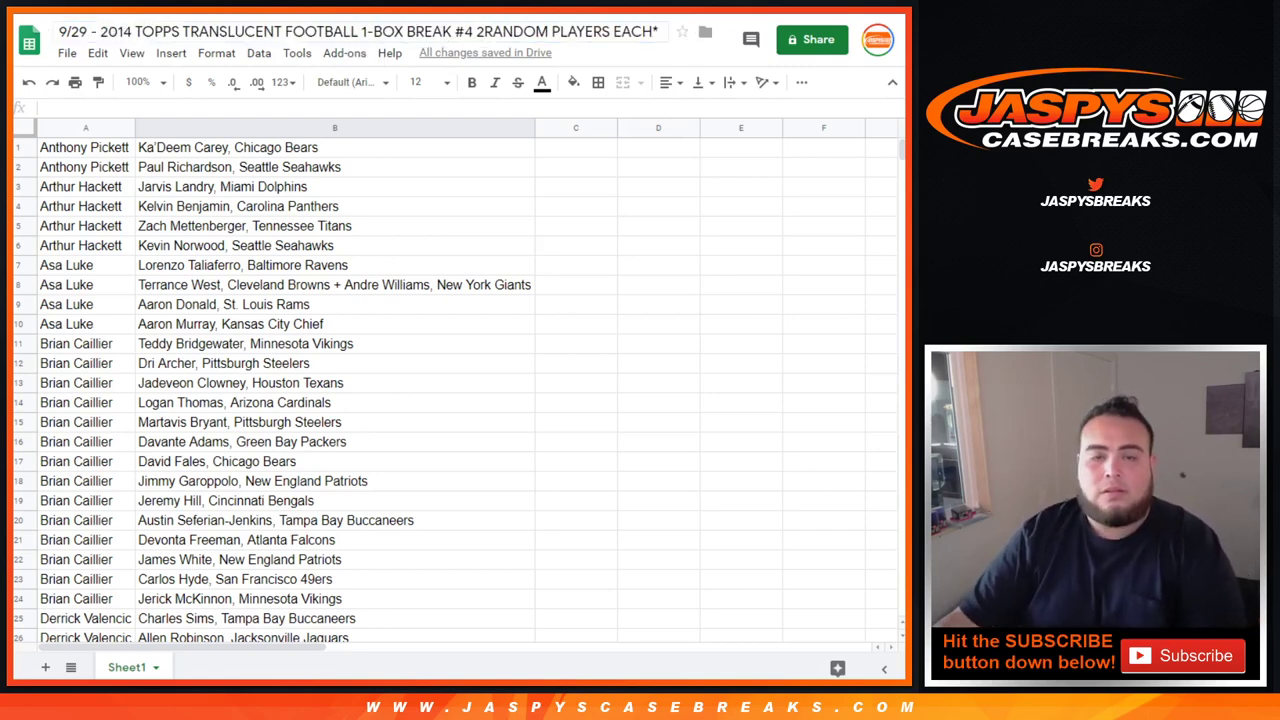
Step: Change the break number in the spreadsheet title to #3
click(474, 32)
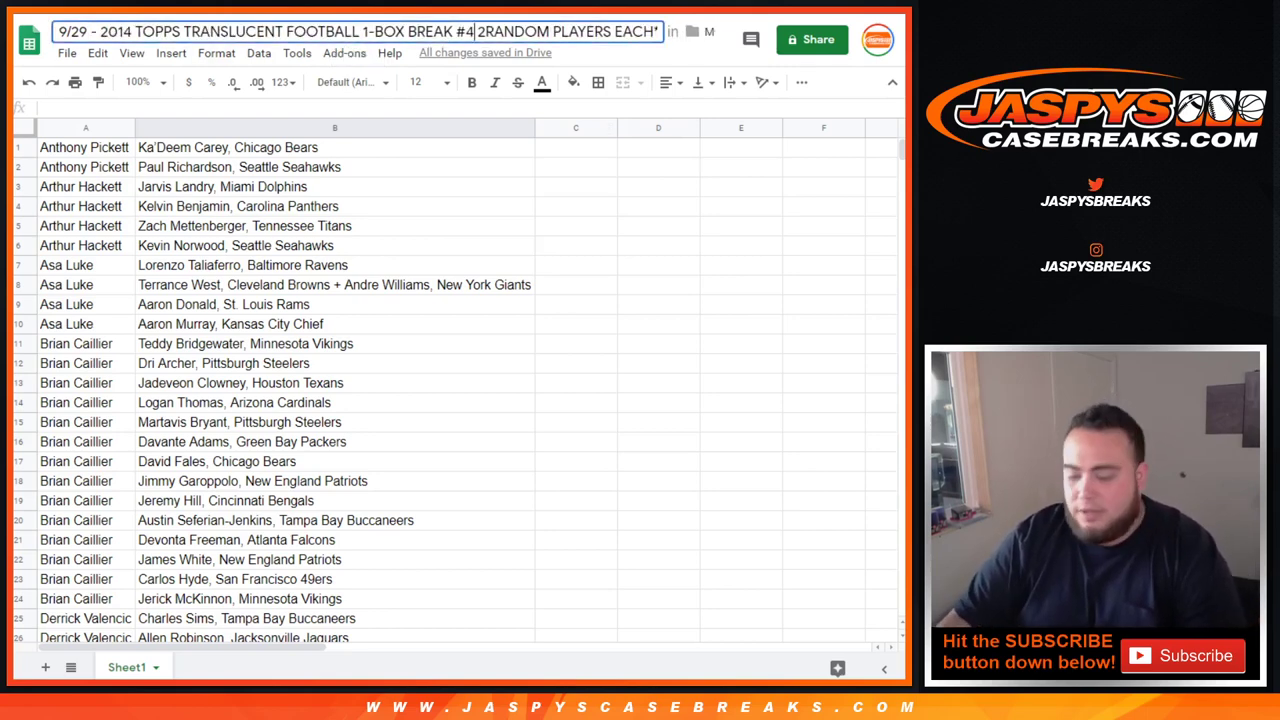
key(BackSpace)
text(3)
key(Return)
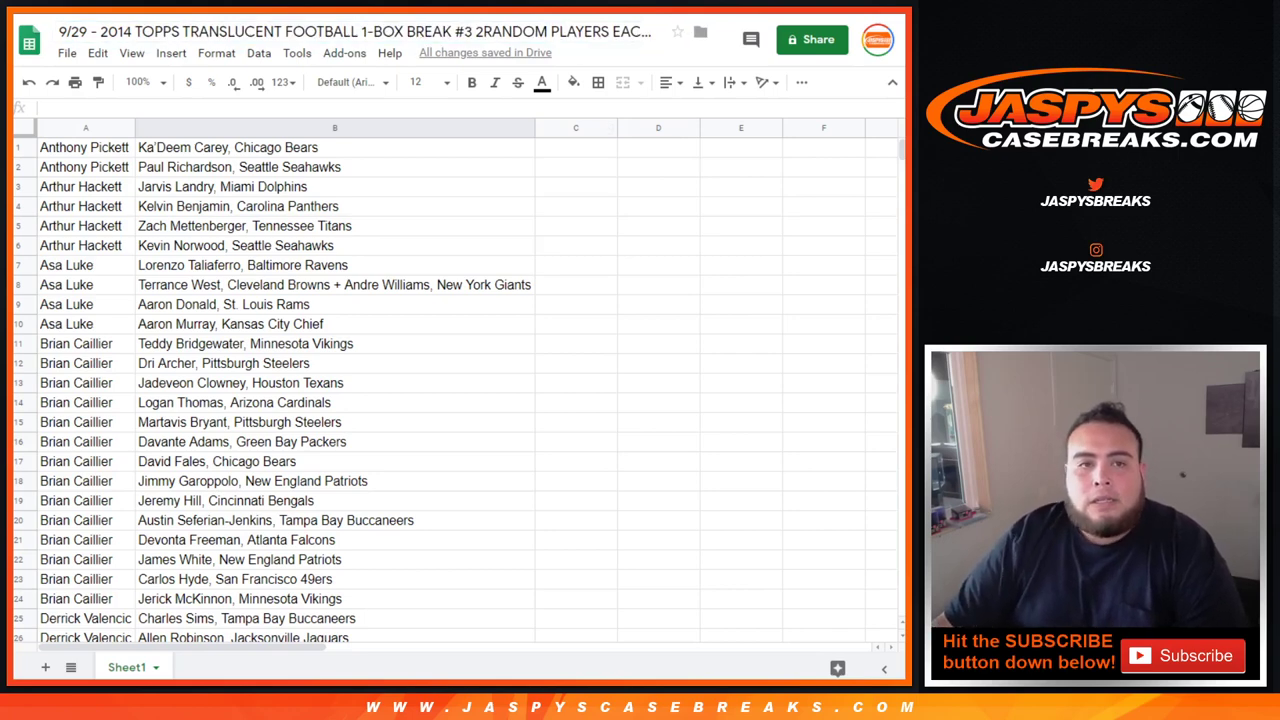
Step: Check the title on the product page and insert a space between "2" and "RANDOM" in the spreadsheet title
key(ctrl+Tab)
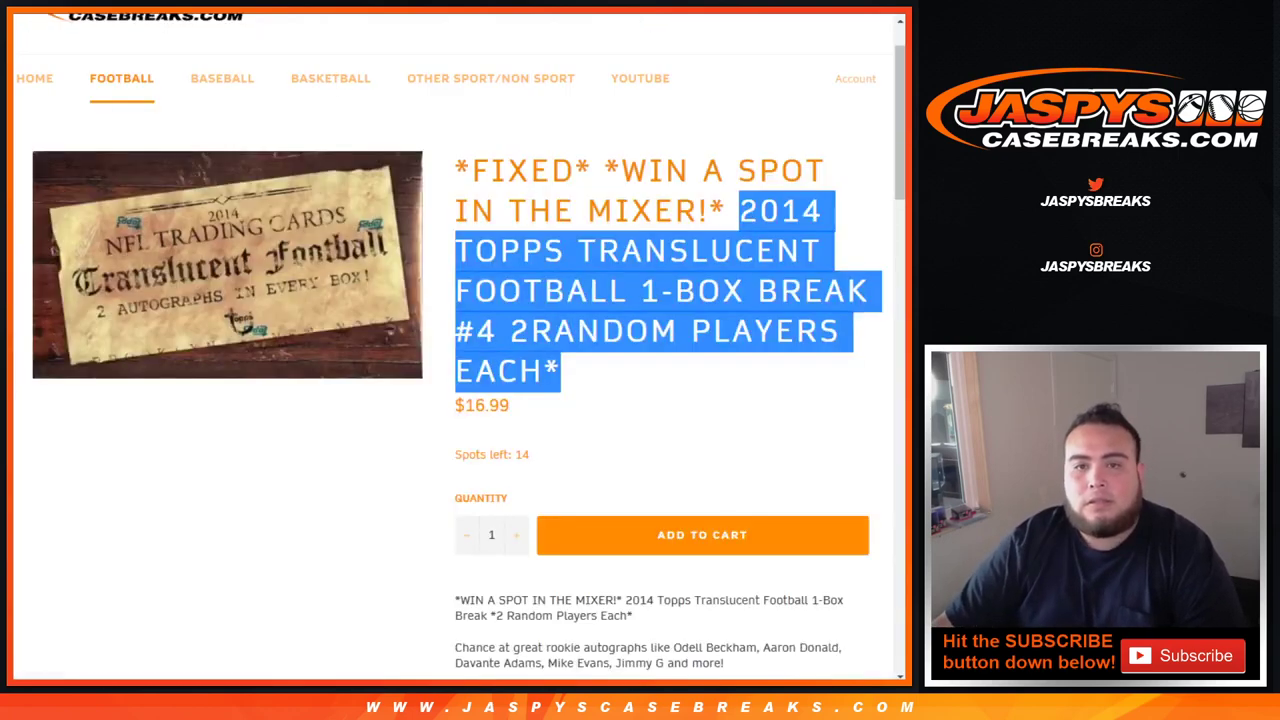
key(ctrl+shift+Tab)
click(484, 32)
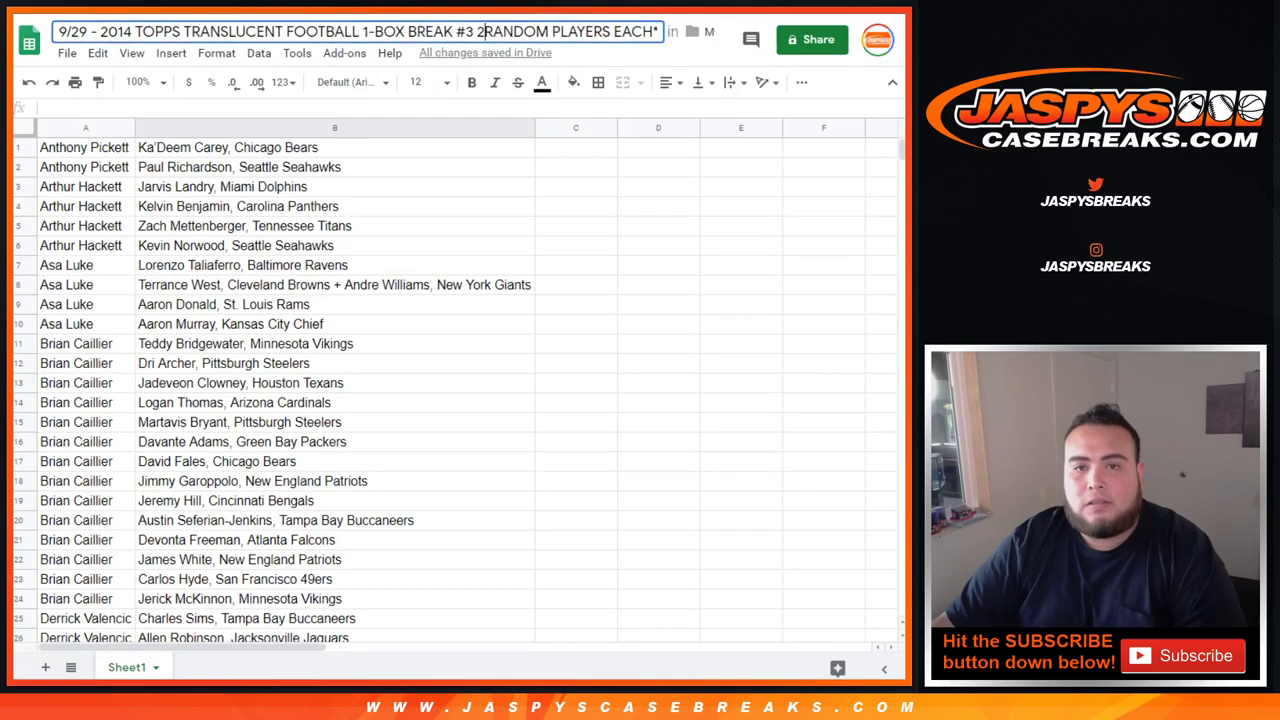
click(658, 265)
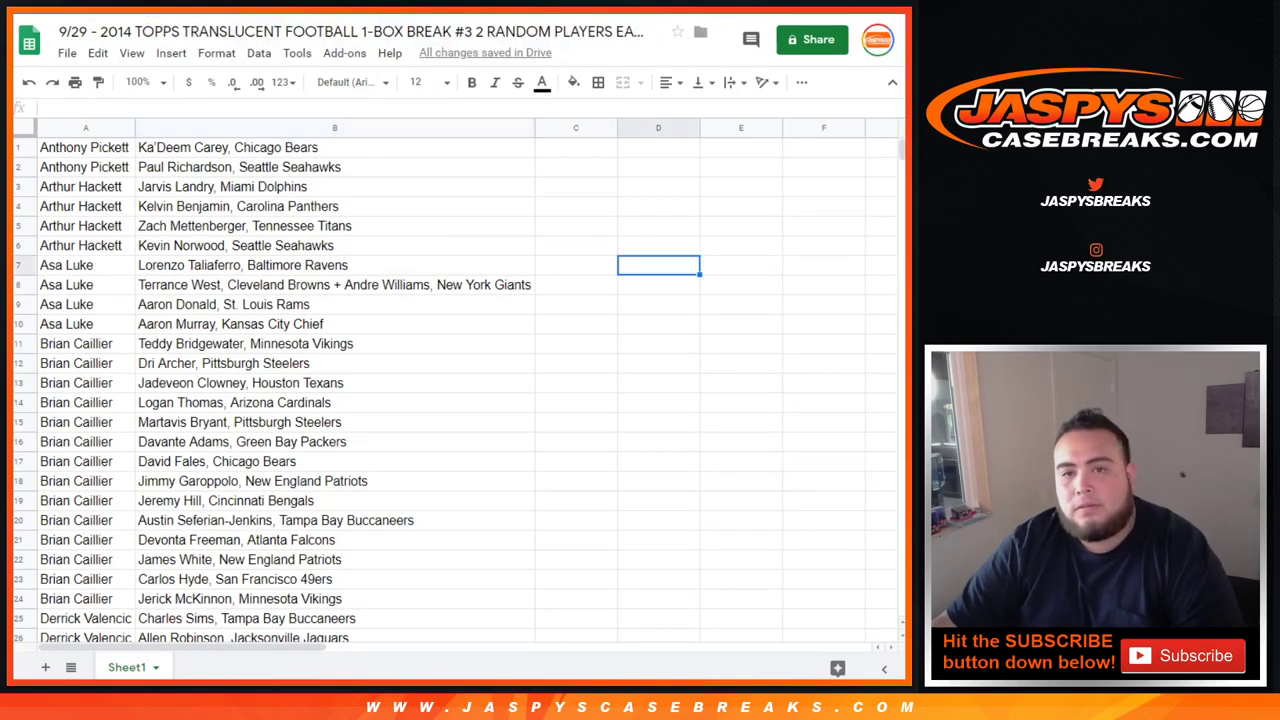
Step: Delete the "2" after "#3" in the spreadsheet title and re-enter it directly in front of "RANDOM PLAYERS"
click(485, 32)
key(BackSpace)
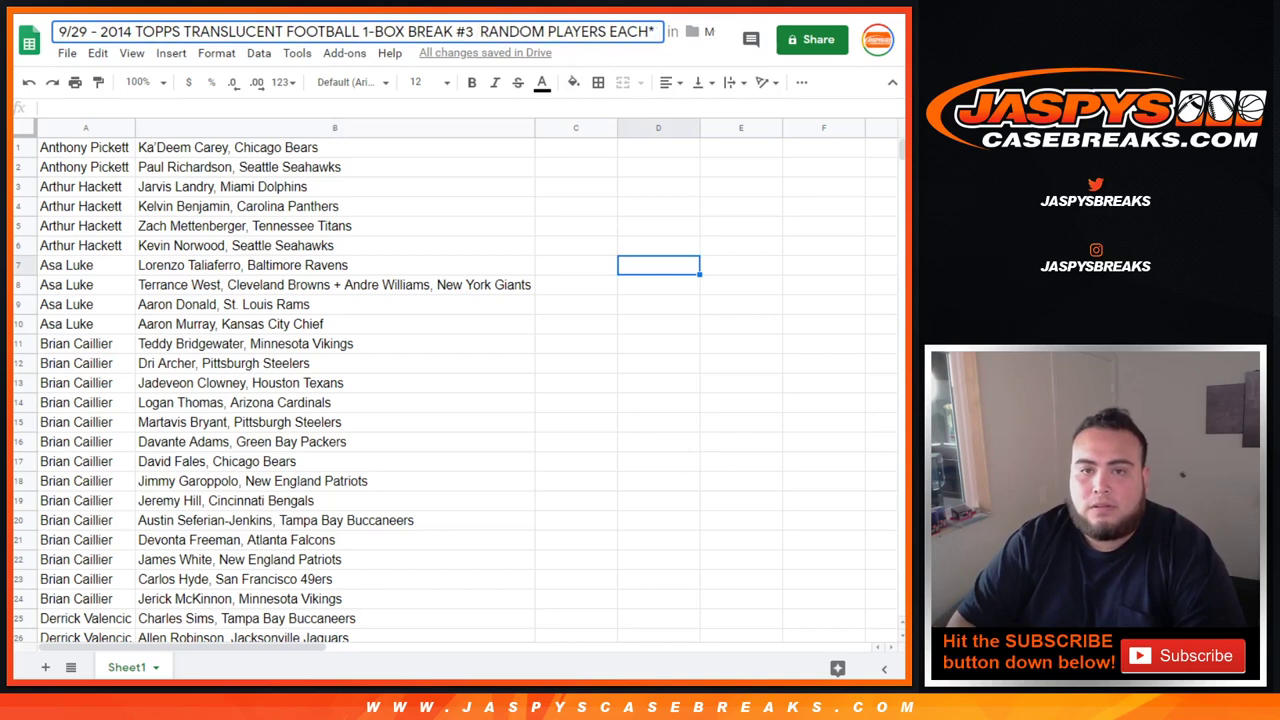
key(BackSpace)
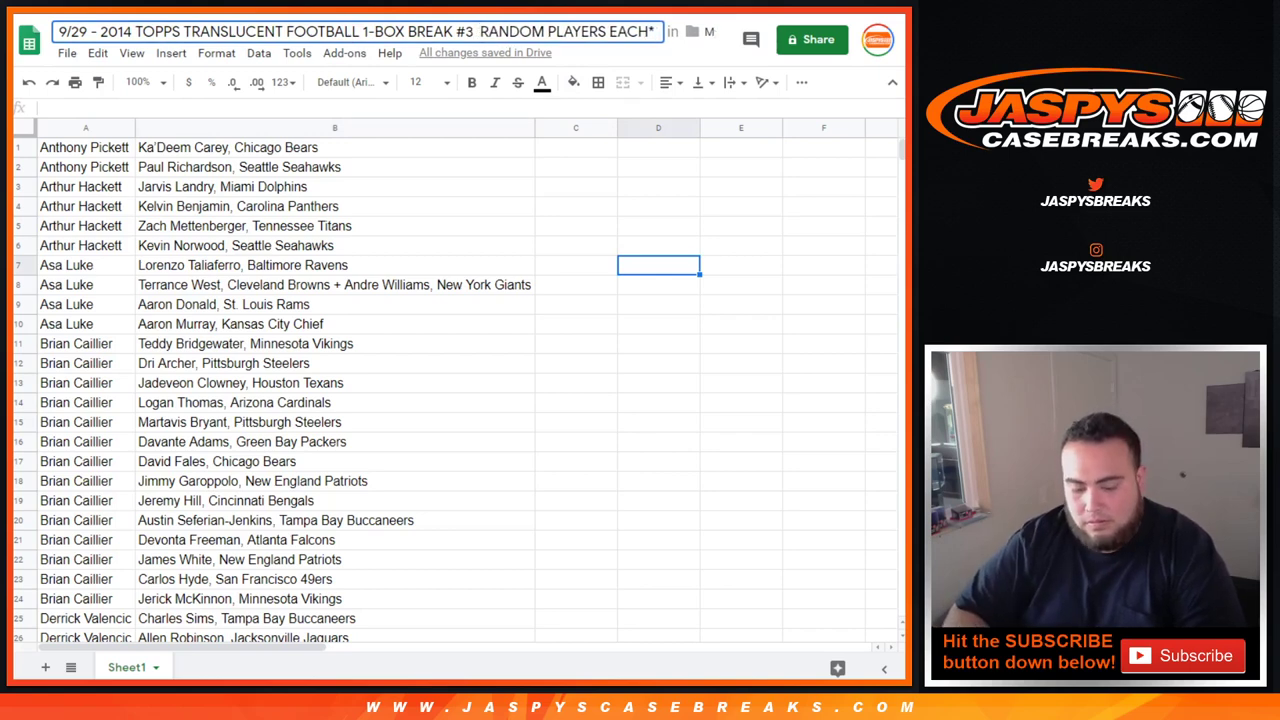
text(2)
click(335, 383)
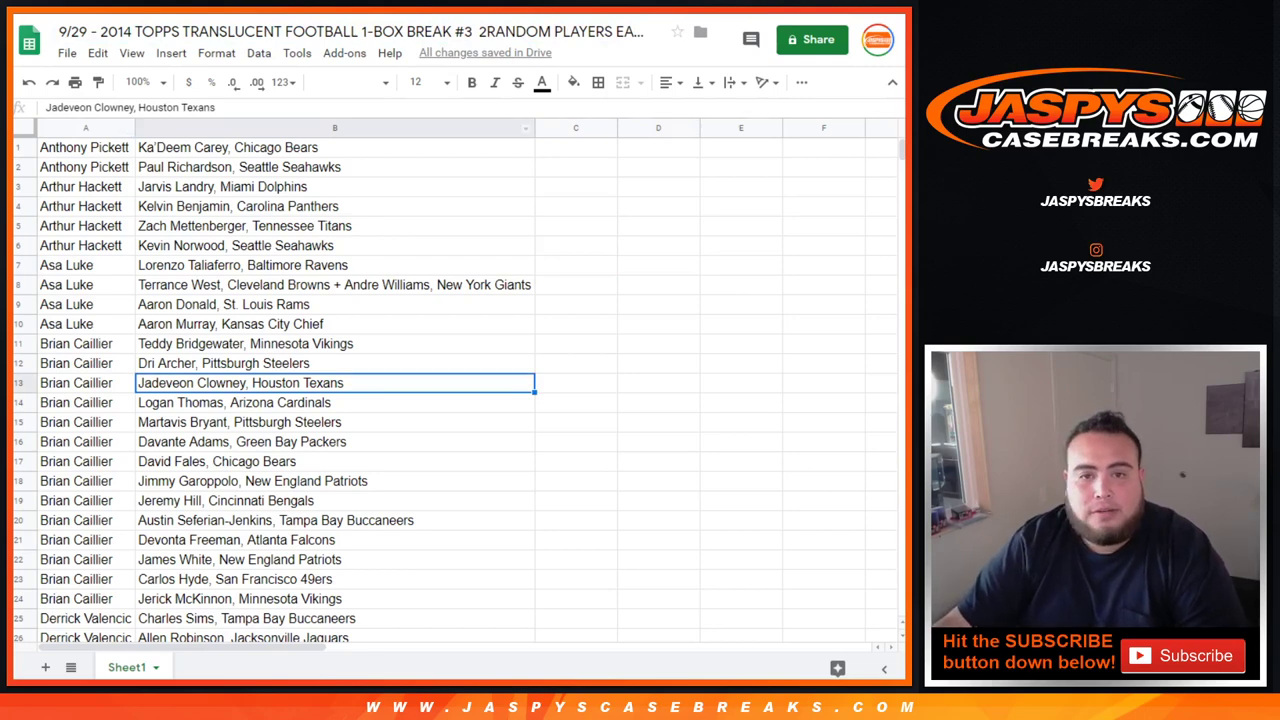
Step: Sort the sheet by the player names in column B from A to Z
click(525, 128)
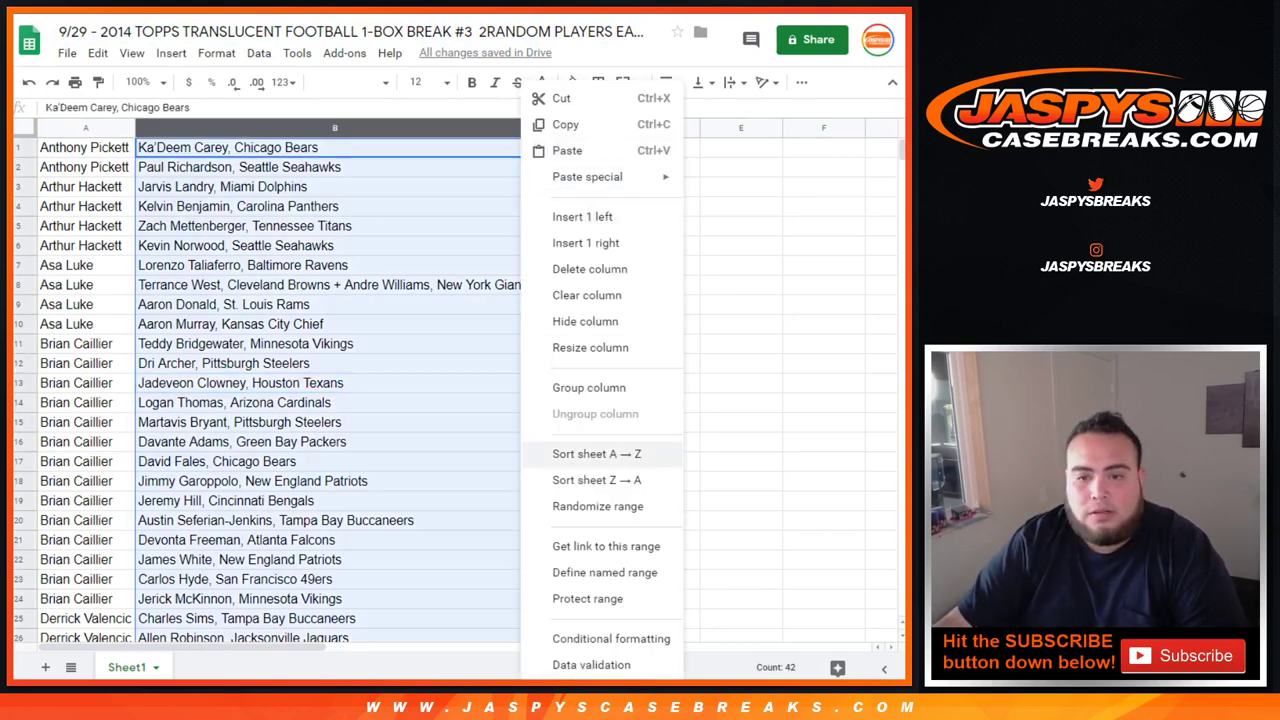
click(560, 455)
click(75, 82)
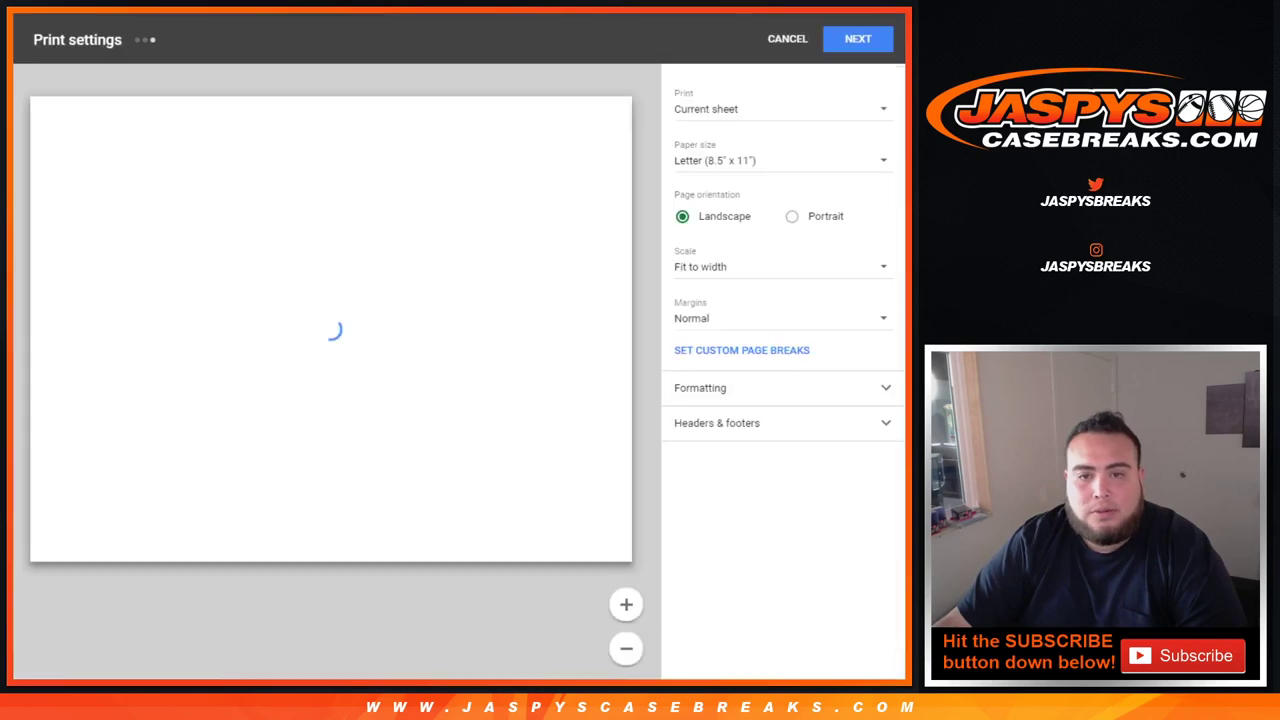
click(858, 39)
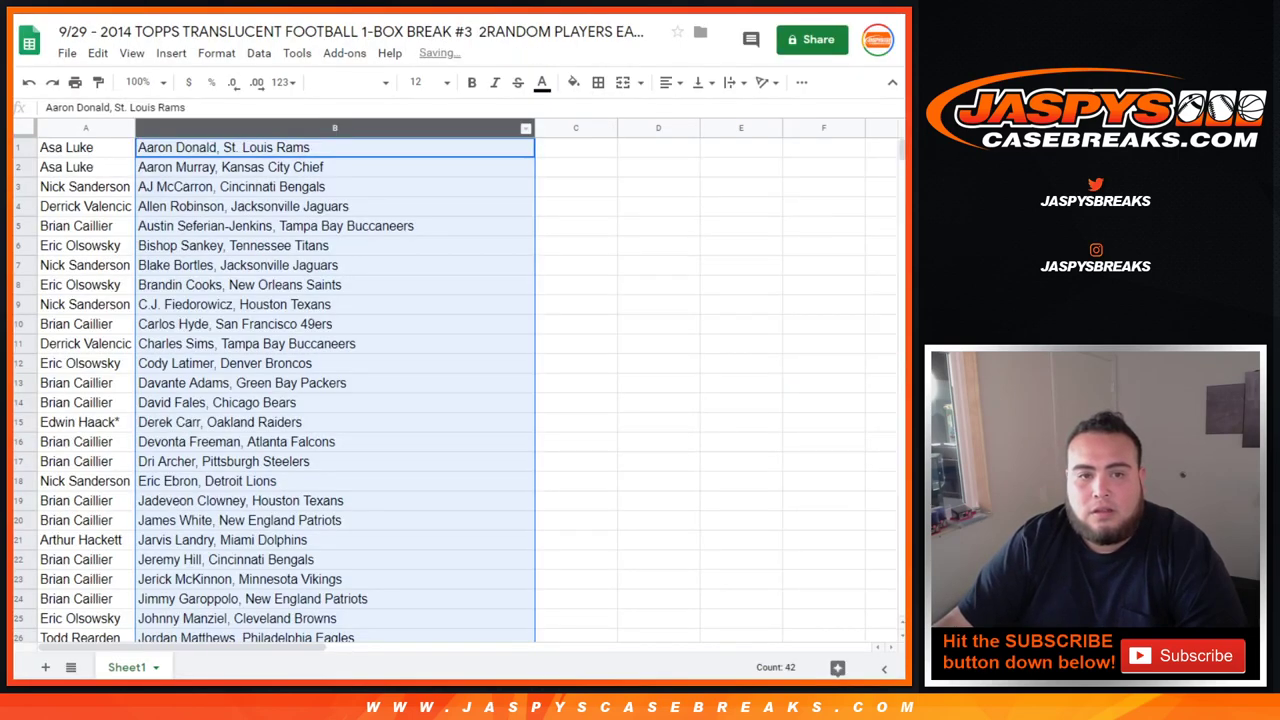
Step: Apply borders to all cells in A1:B42 and center their contents horizontally
scroll(400, 300, down, 6)
drag(86, 147, 470, 364)
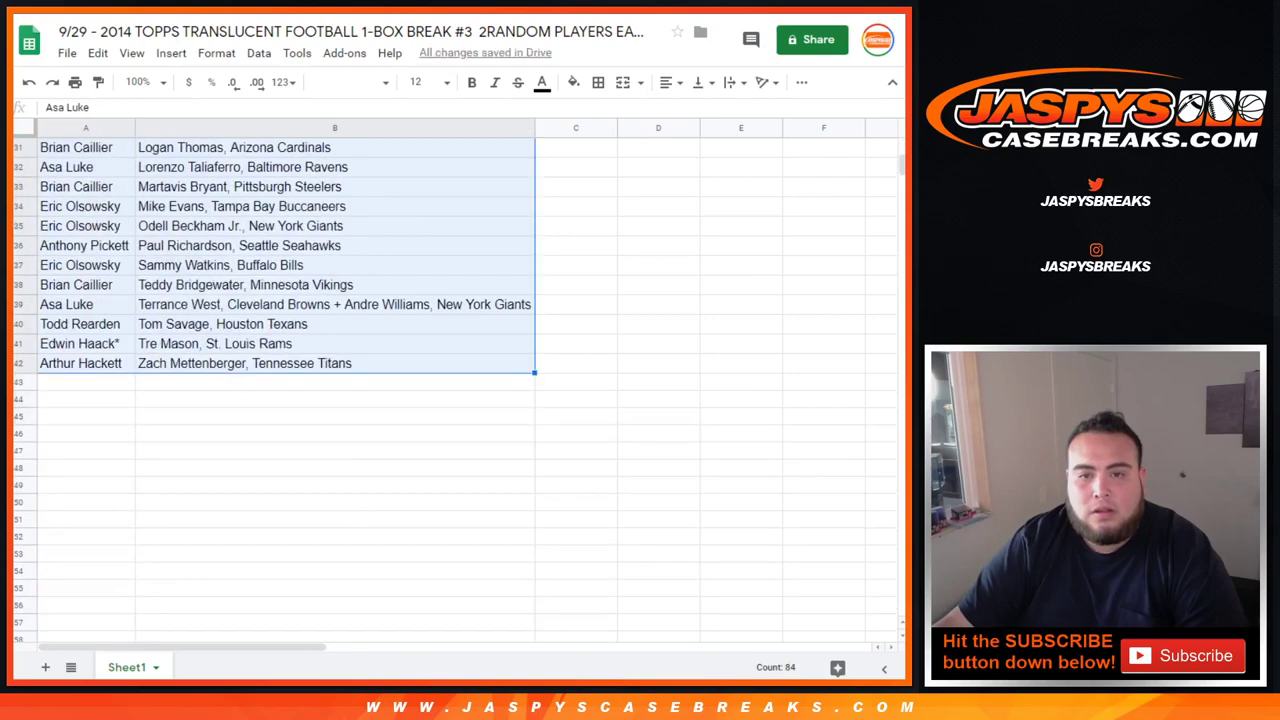
click(598, 82)
click(671, 83)
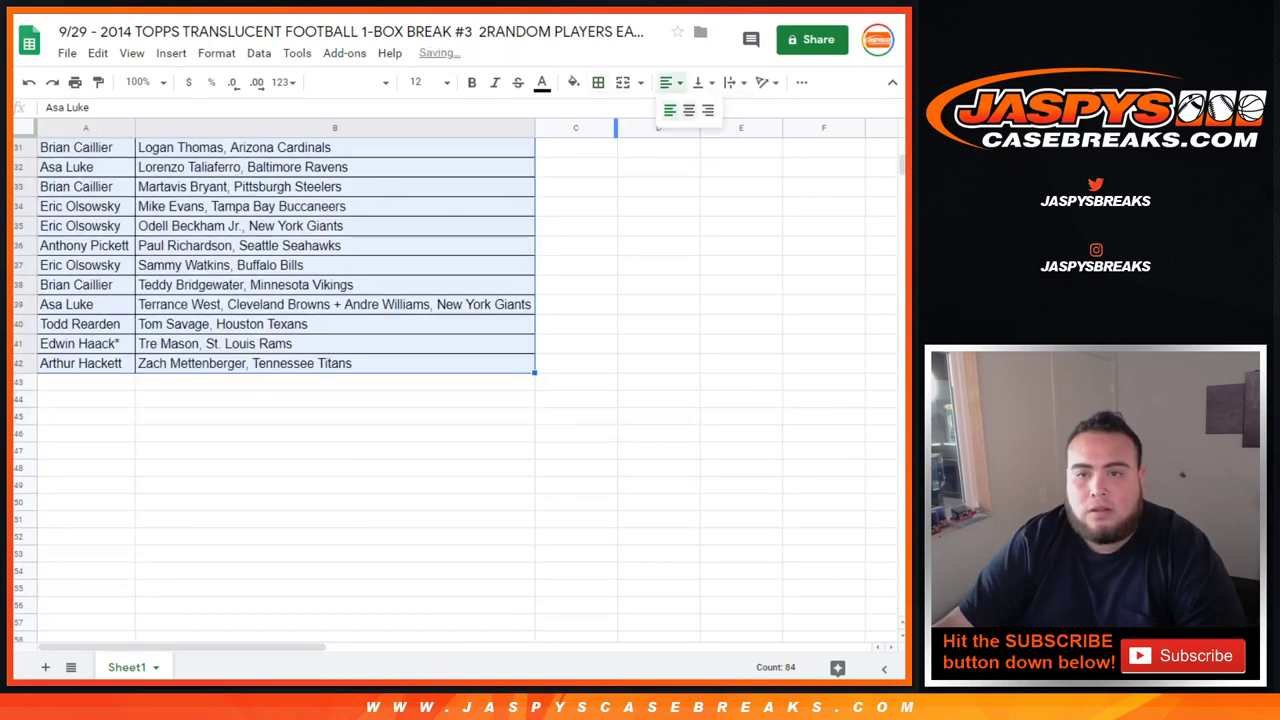
click(690, 113)
Step: Open the print settings for the current sheet, set the page orientation to Portrait and check the page preview
scroll(455, 390, up, 6)
click(75, 83)
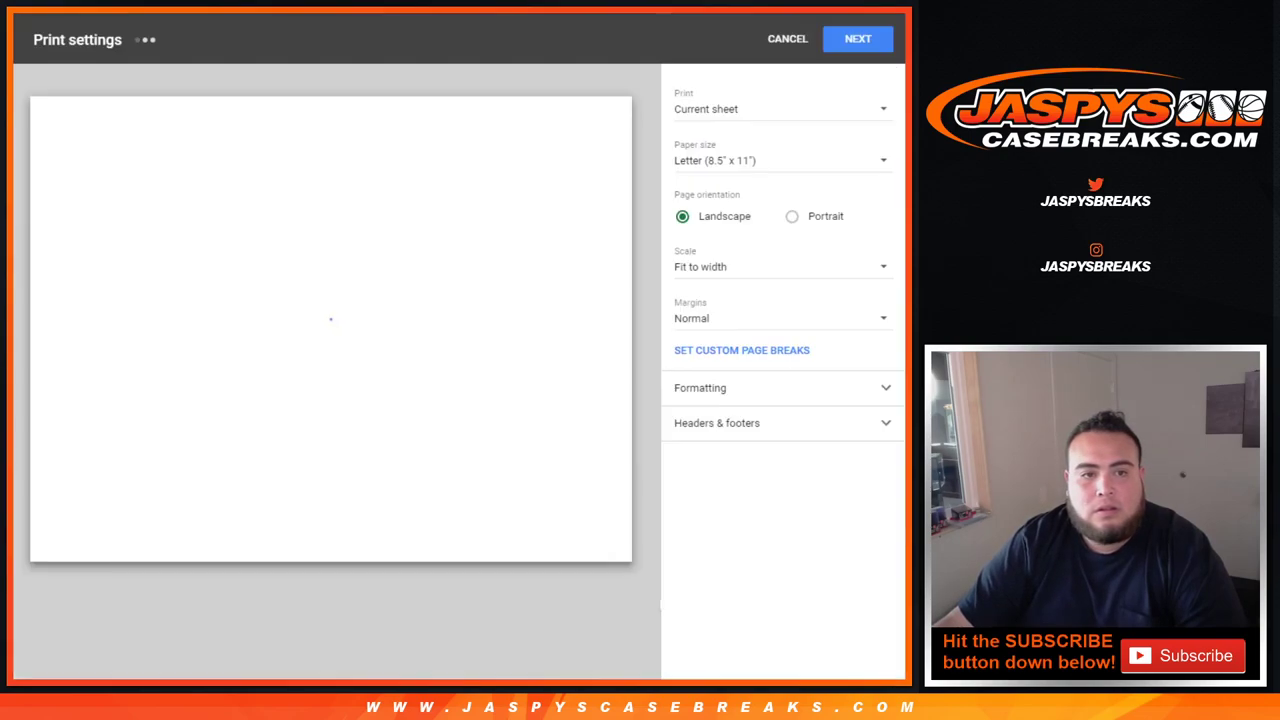
click(792, 216)
scroll(345, 372, down, 1)
scroll(330, 380, down, 10)
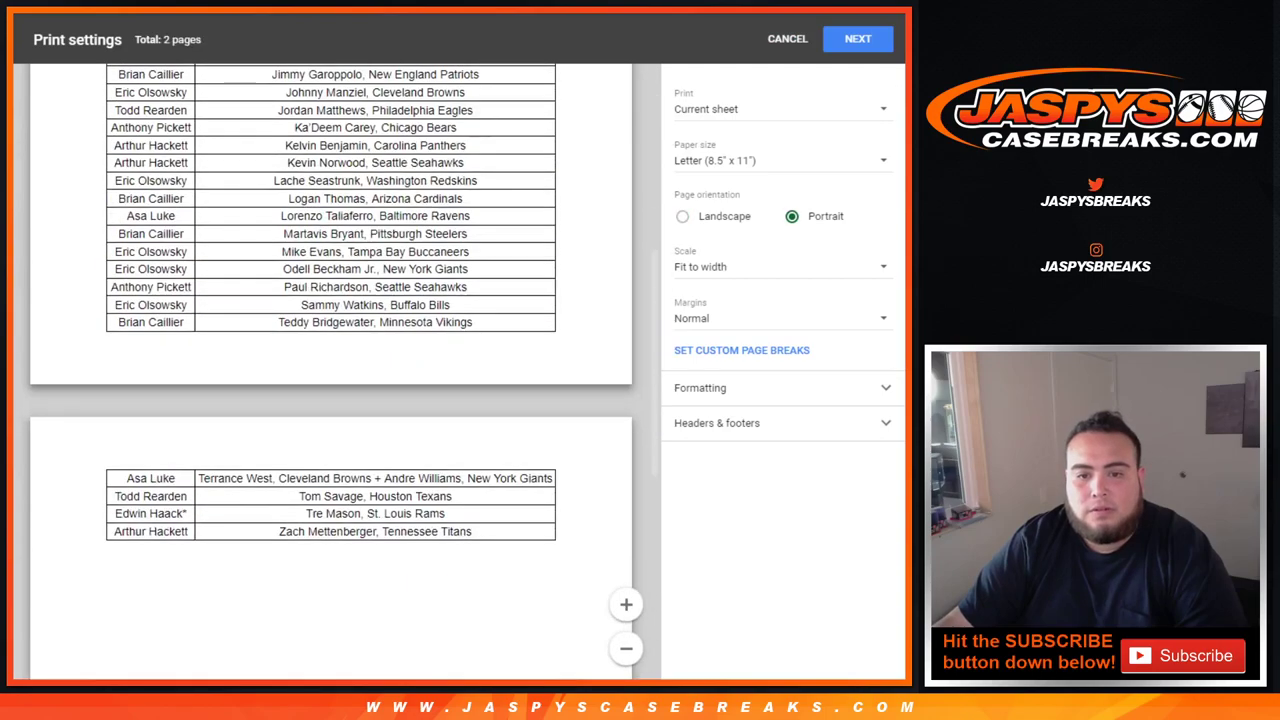
Step: Set the text in A1:B42 to Helvetica Neue at size 11 and check the page layout in the print preview
scroll(330, 380, up, 10)
click(787, 38)
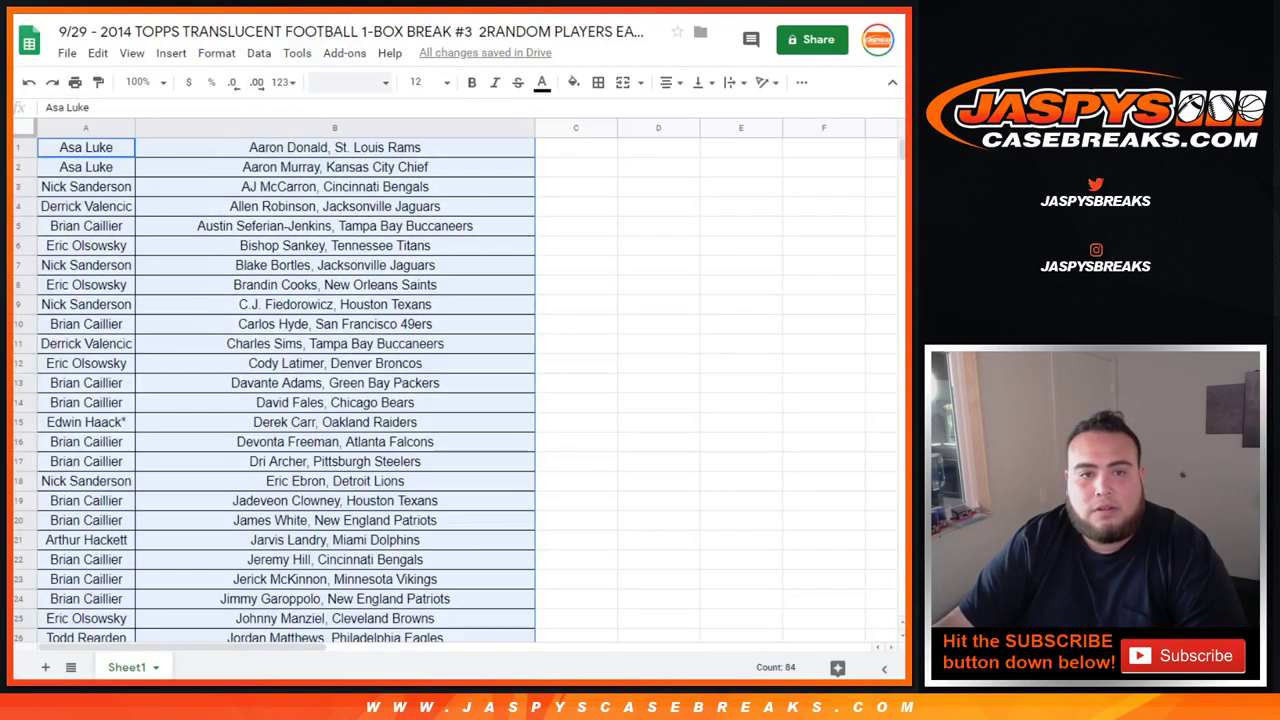
click(350, 82)
click(420, 82)
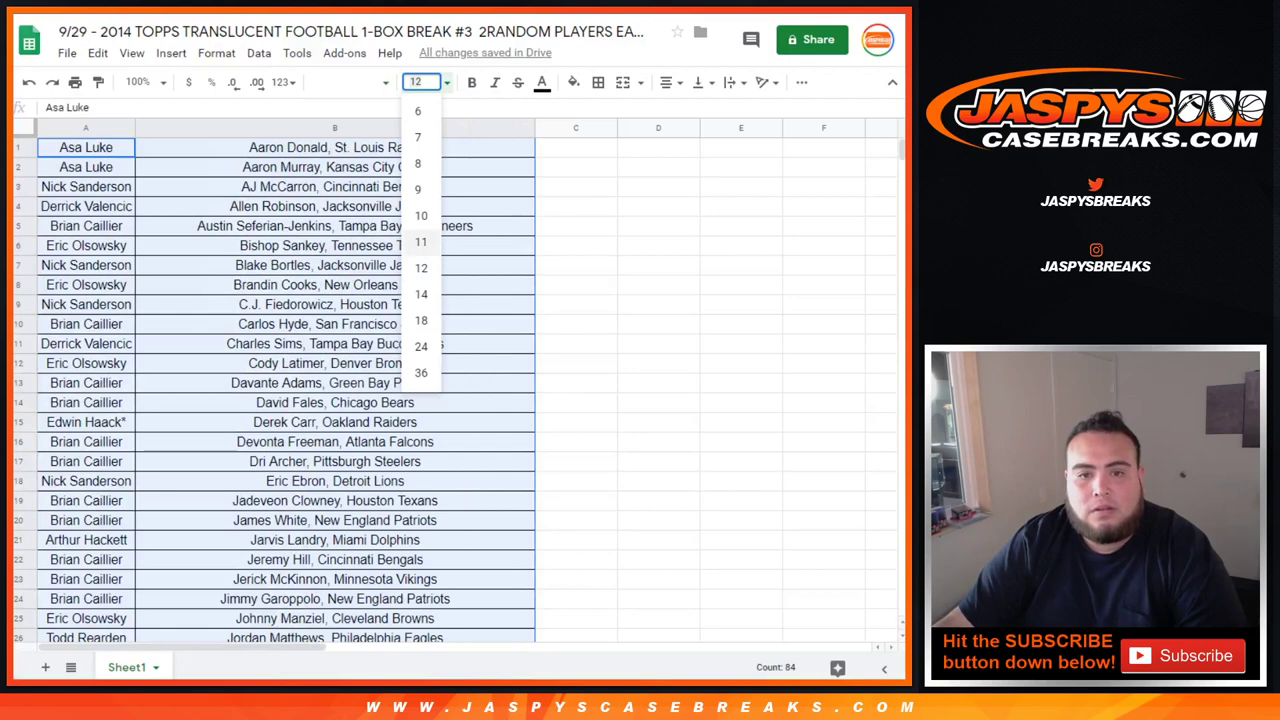
click(420, 242)
click(350, 82)
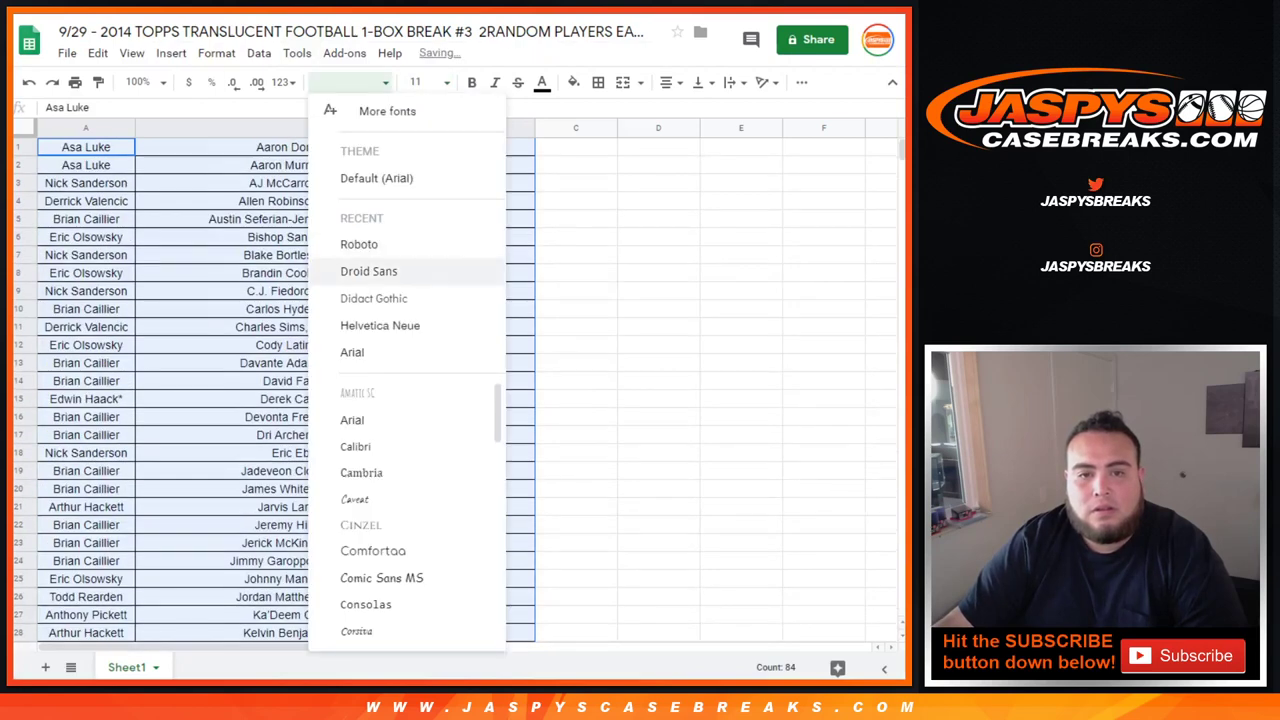
click(360, 323)
click(75, 82)
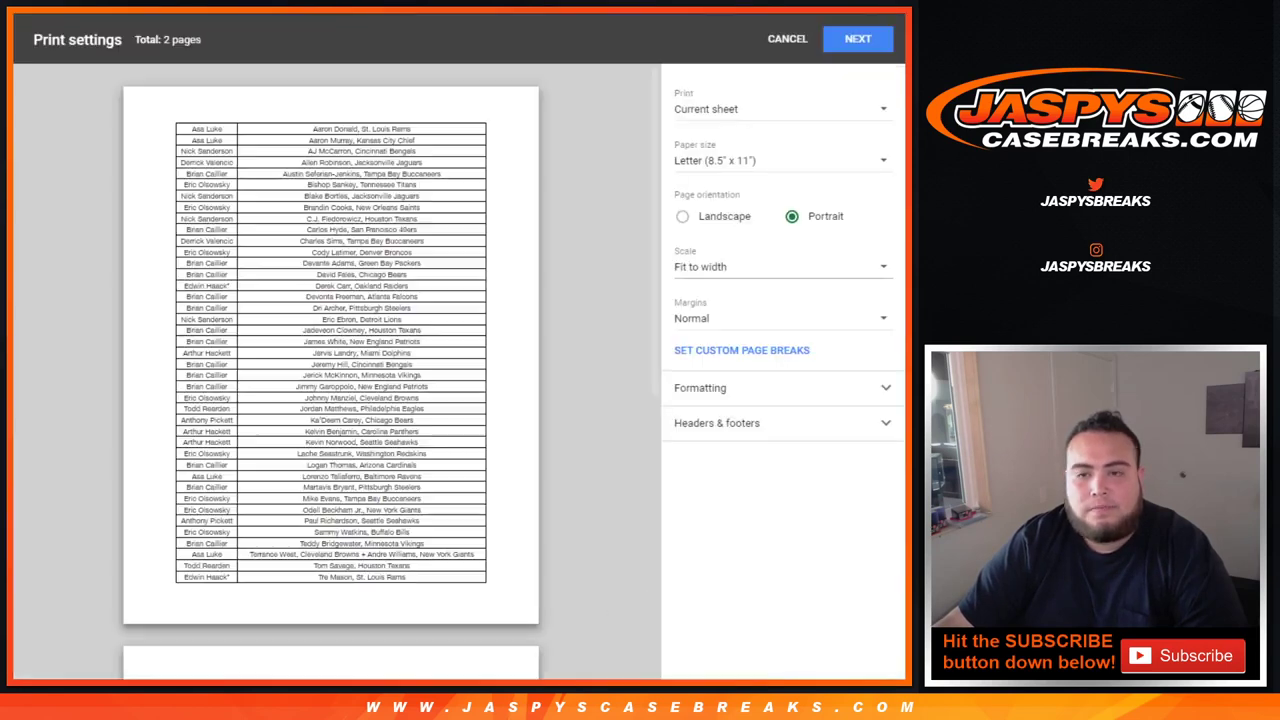
scroll(331, 370, down, 2)
scroll(331, 370, up, 2)
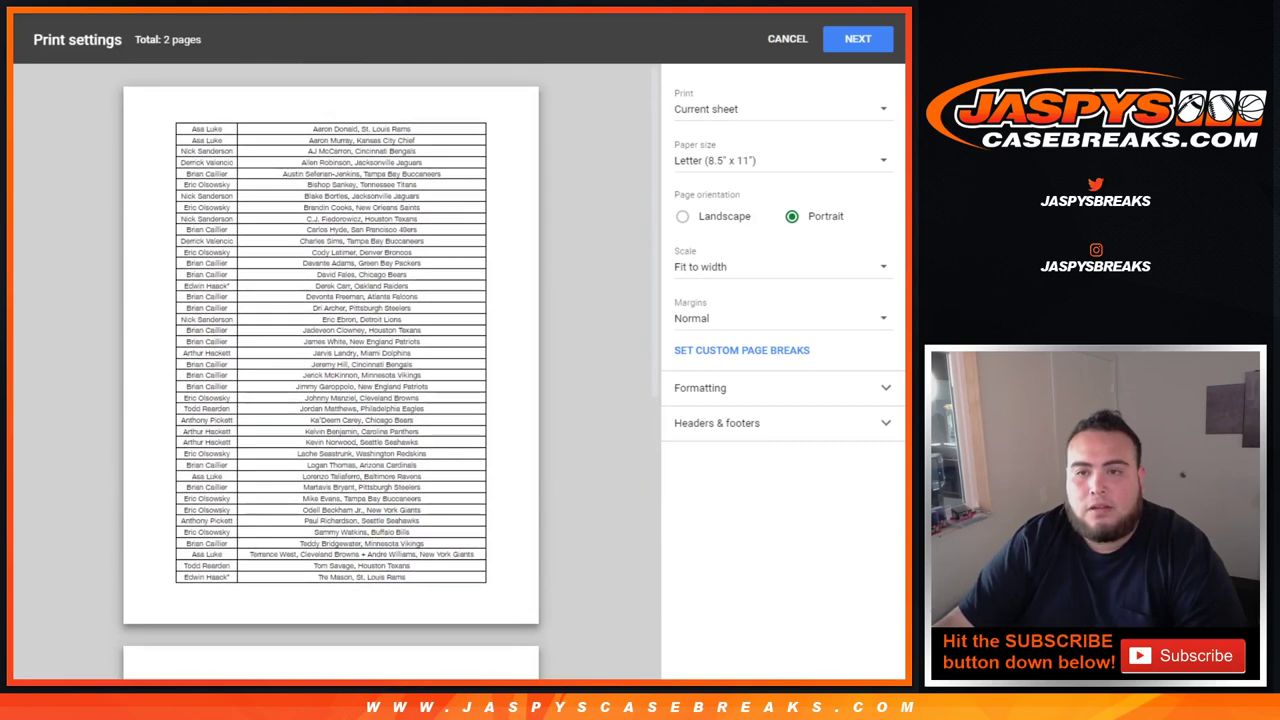
click(788, 39)
Step: Set the font size of the selected cells A1:B42 to 10
click(421, 82)
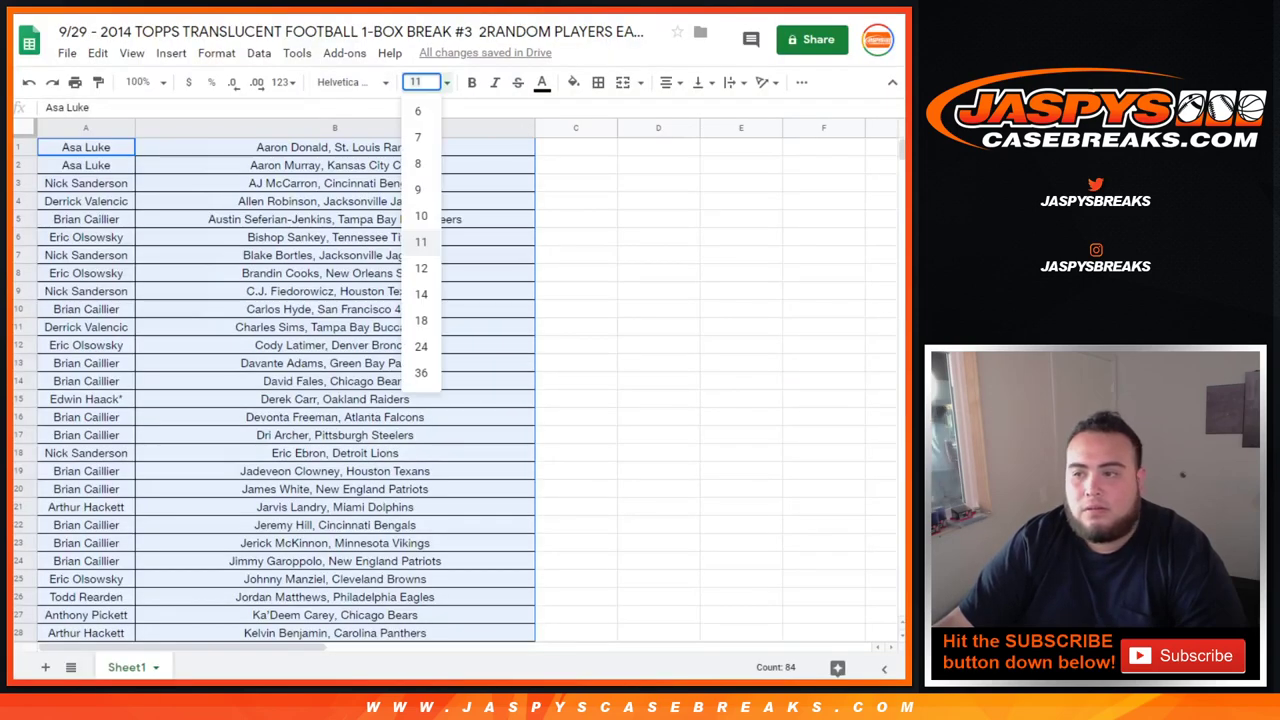
key(BackSpace)
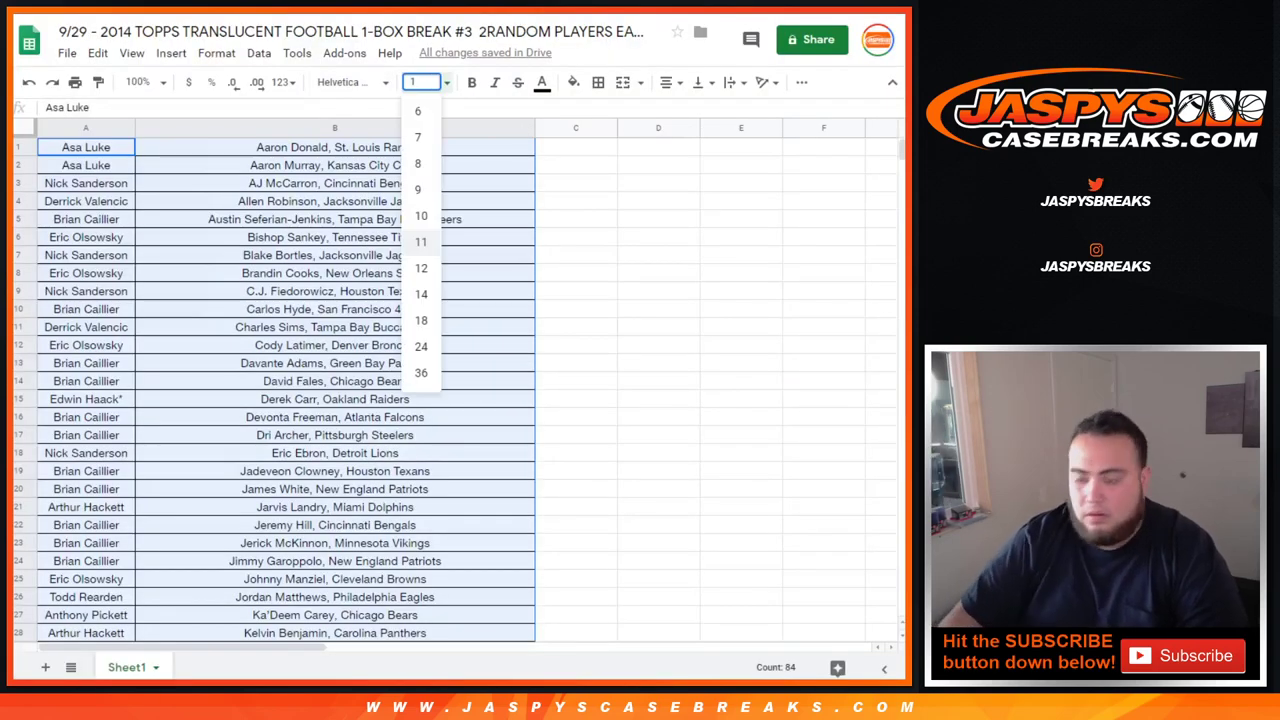
text(0)
key(Return)
Step: Print the current sheet with the workbook title included in the page header
key(ctrl+p)
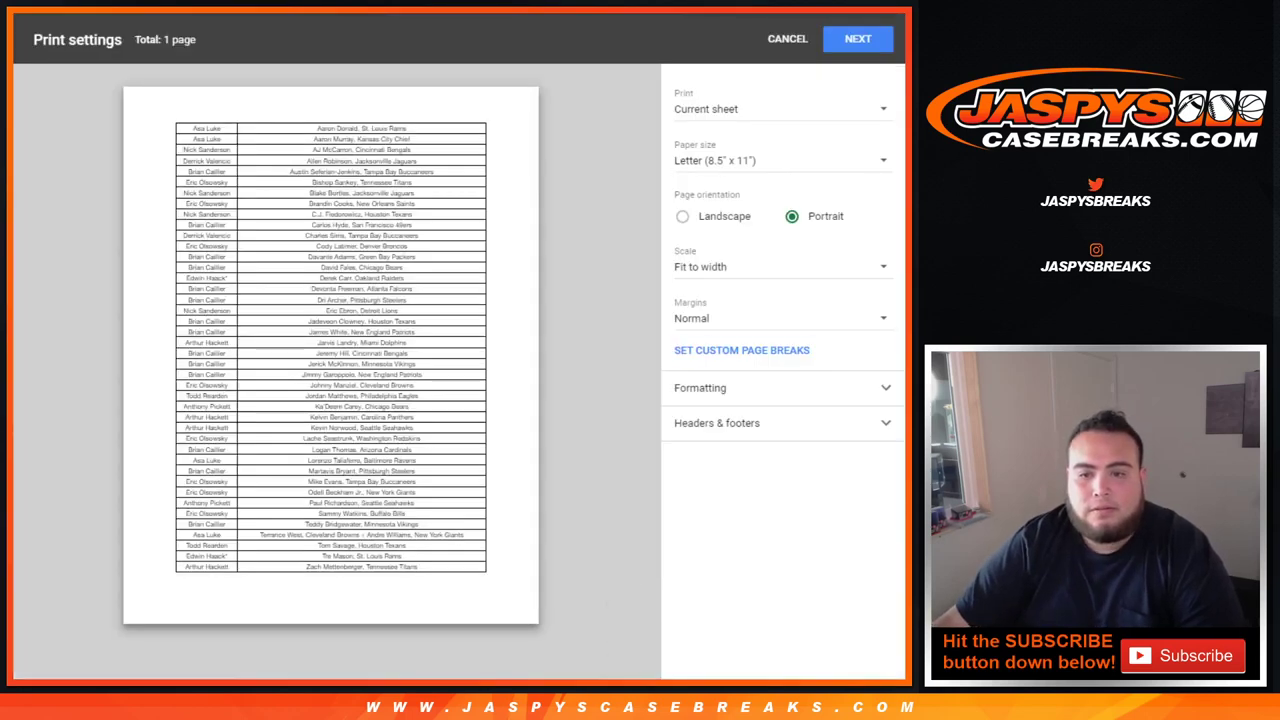
click(717, 423)
click(682, 487)
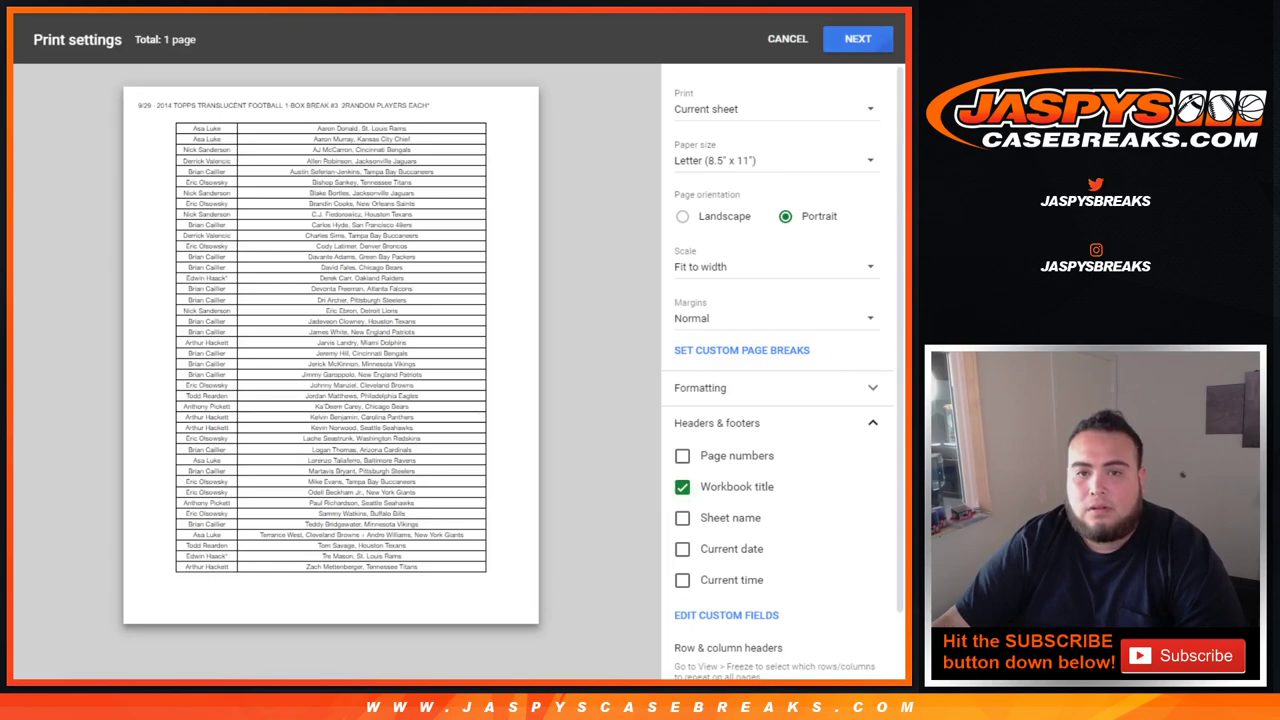
click(858, 39)
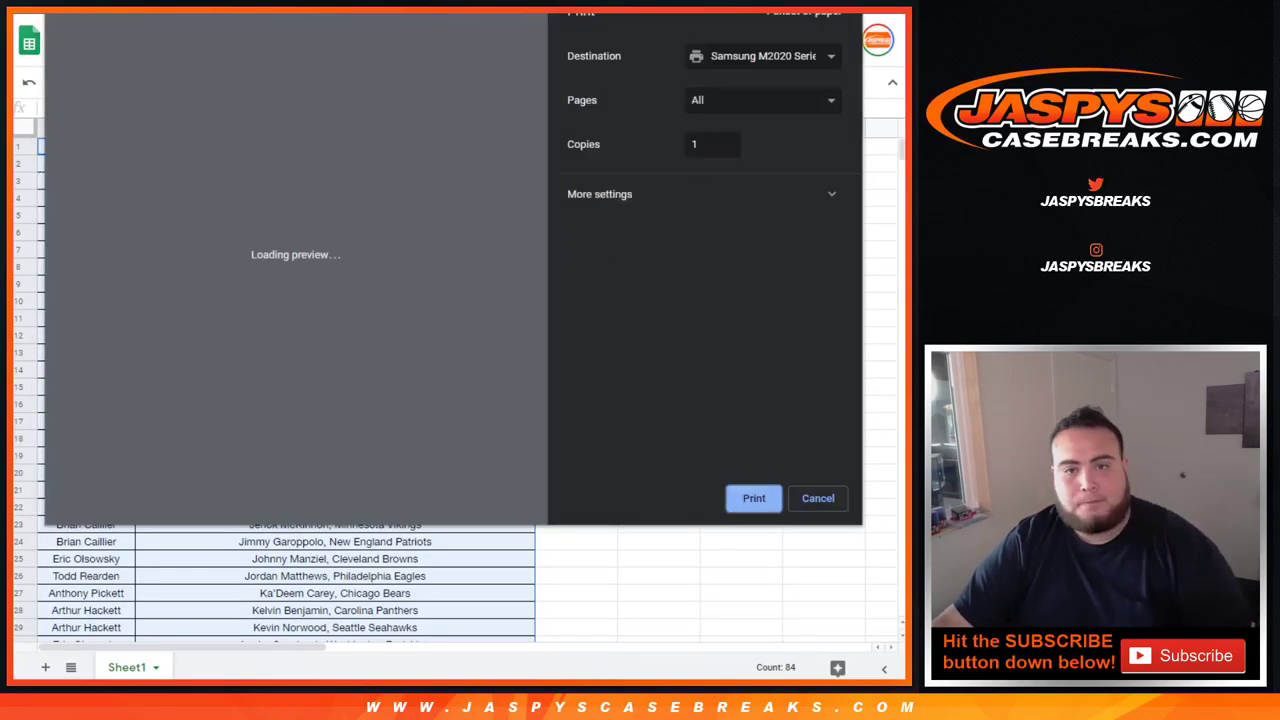
click(757, 498)
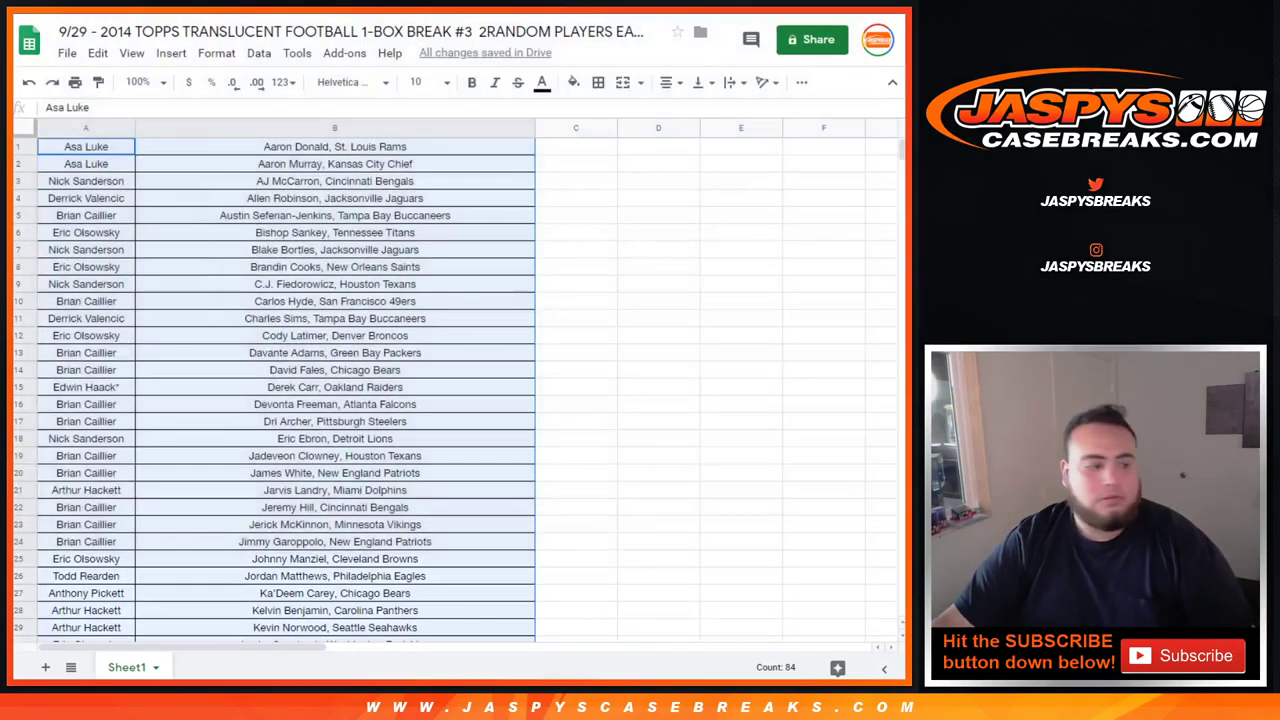